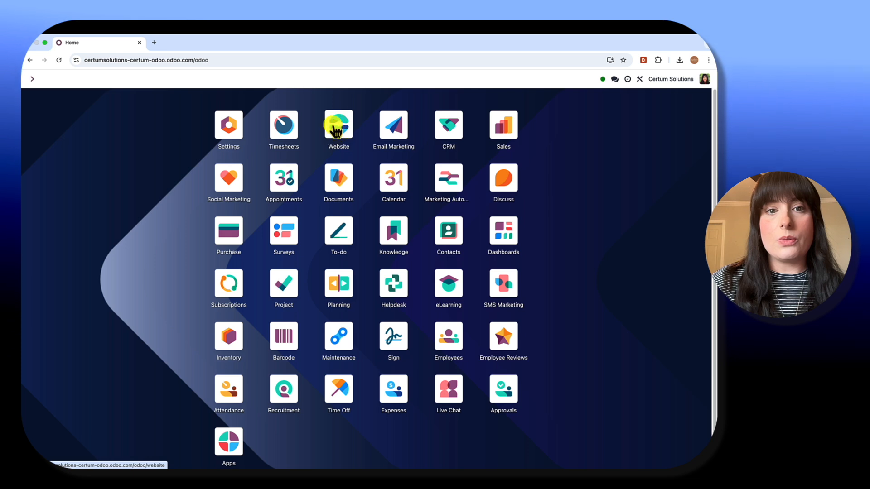
Step: Open the website's list of pages and start creating a new page
click(340, 125)
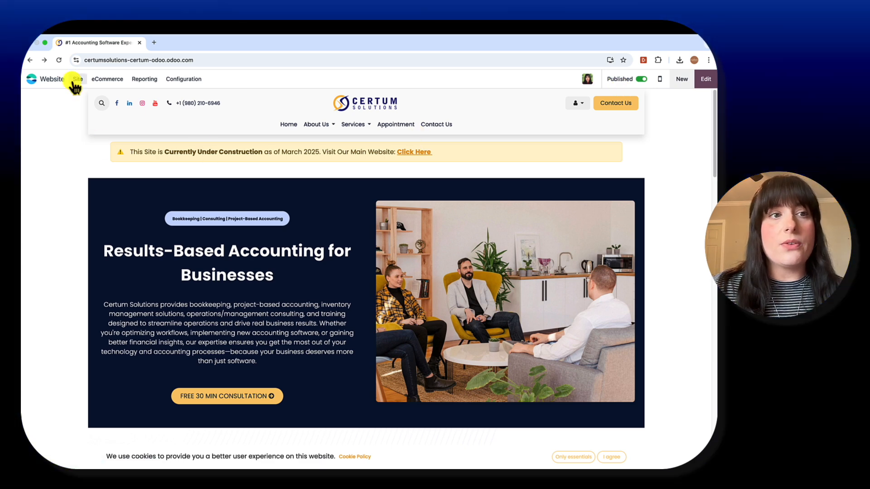
click(78, 81)
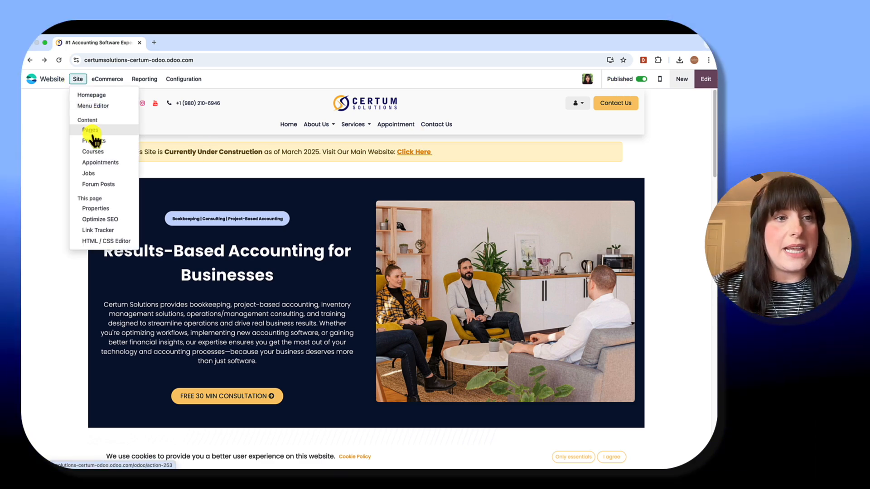
click(91, 132)
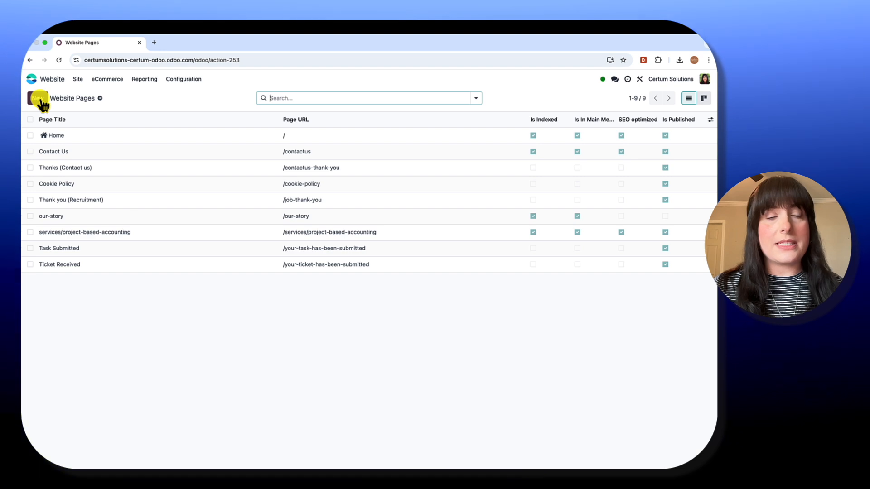
click(41, 102)
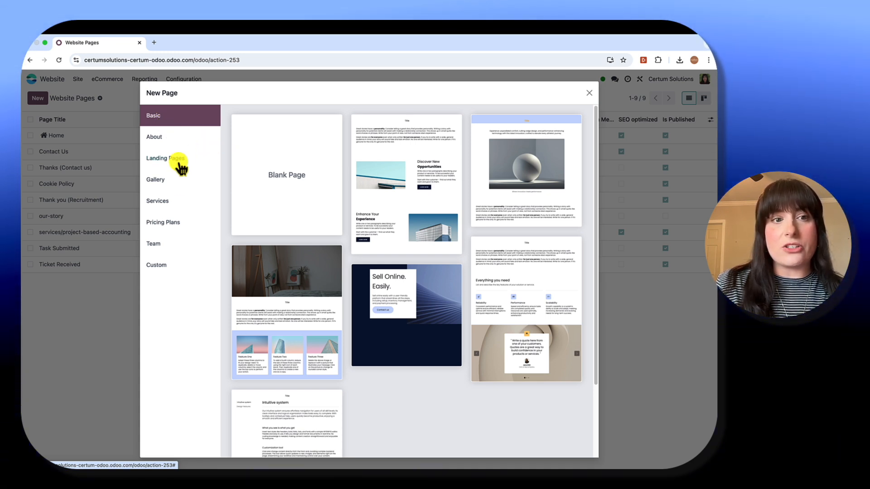
Step: Examine the Basic, About and Landing Pages templates offered for the new page
scroll(235, 272, down, 3)
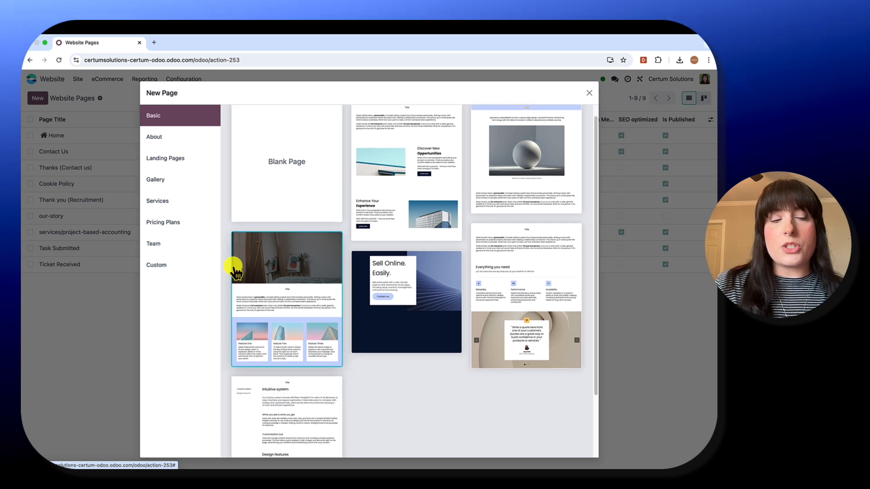
scroll(235, 272, up, 3)
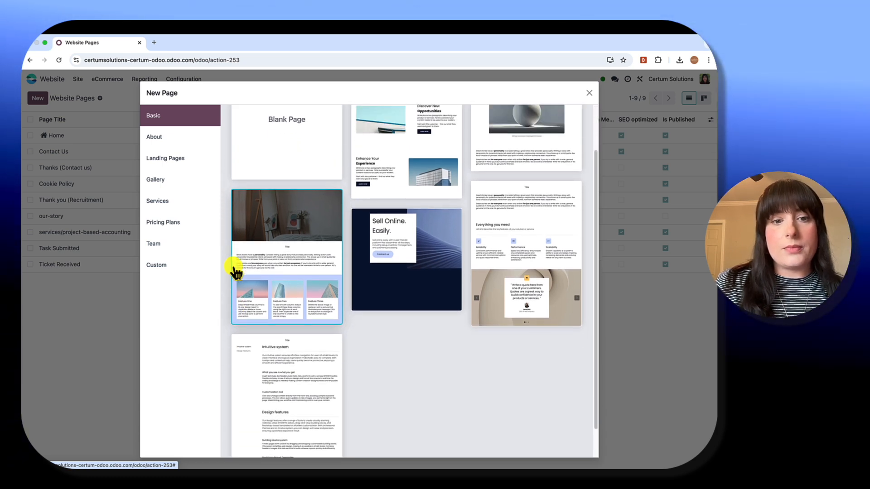
click(155, 142)
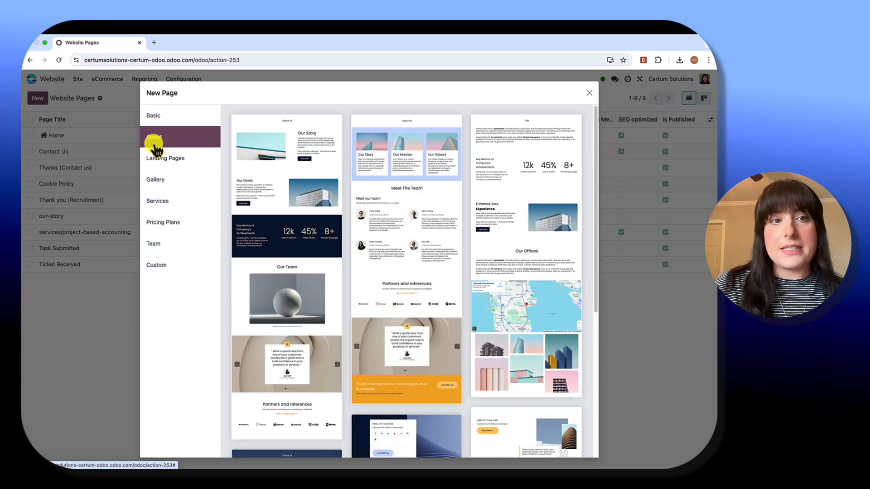
scroll(241, 223, down, 8)
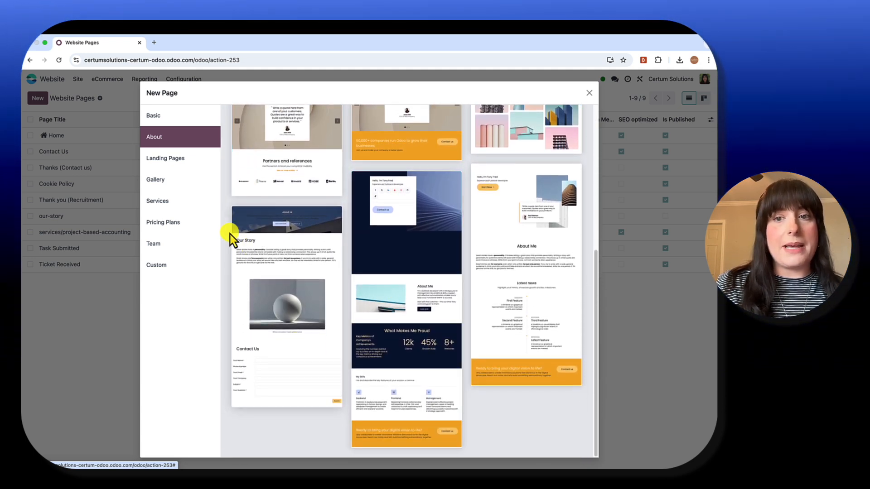
click(181, 158)
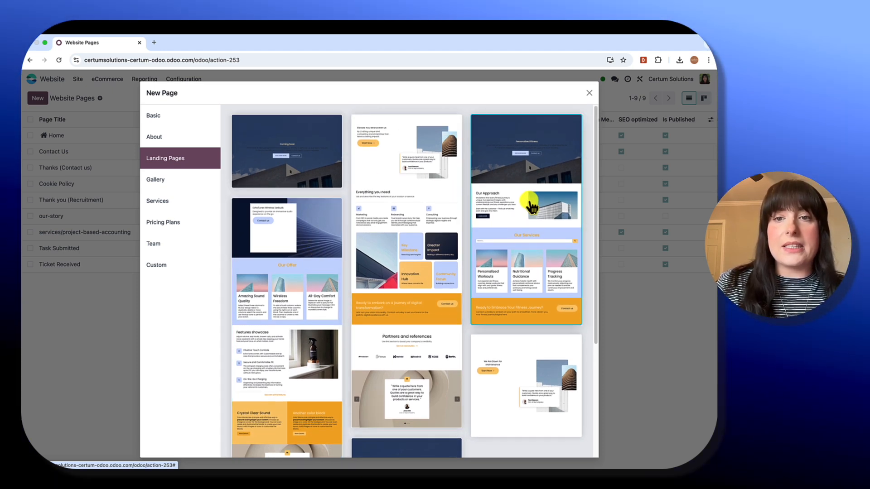
scroll(573, 399, down, 4)
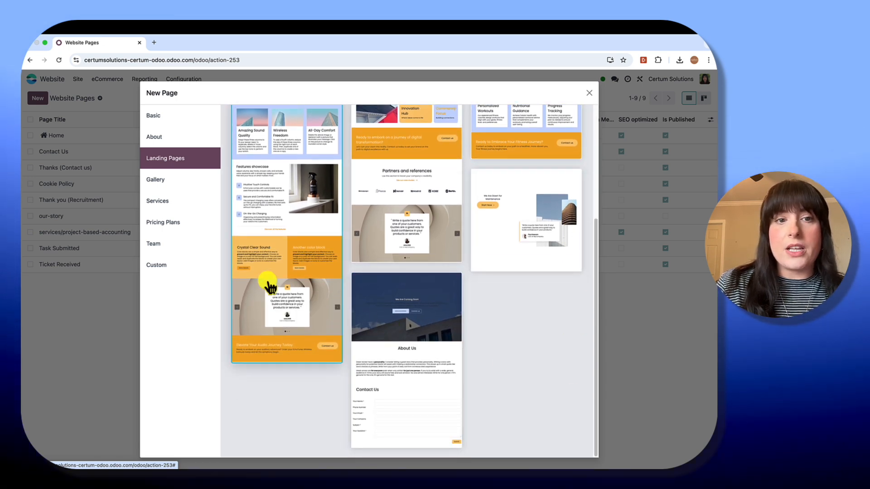
scroll(271, 287, up, 4)
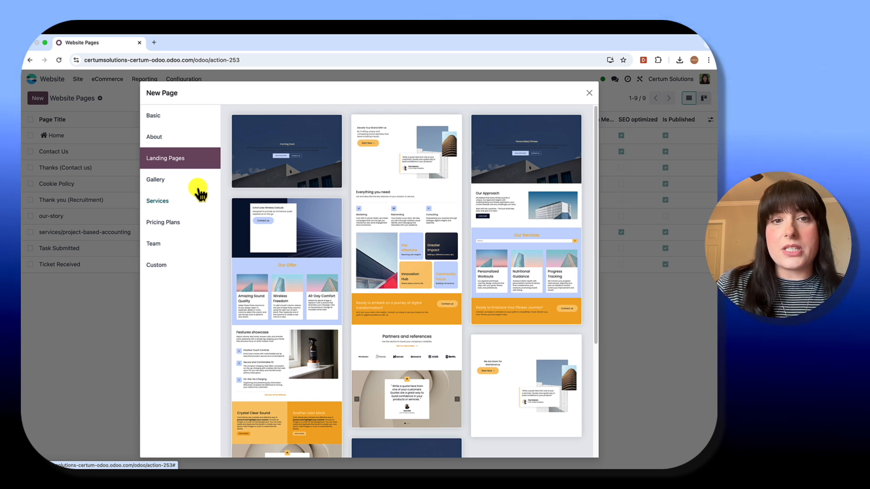
scroll(268, 222, down, 4)
scroll(272, 224, up, 4)
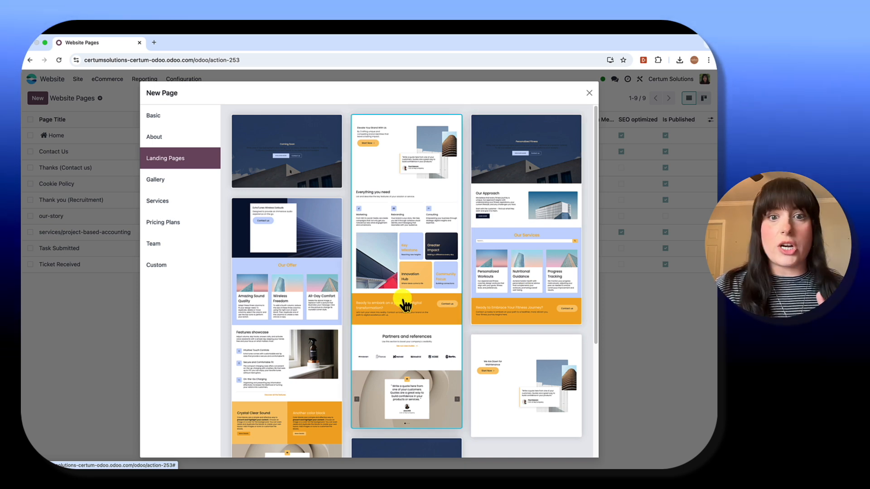
Step: Look through the Gallery, Services, Pricing Plans, Team and Custom template categories for the new page
click(173, 186)
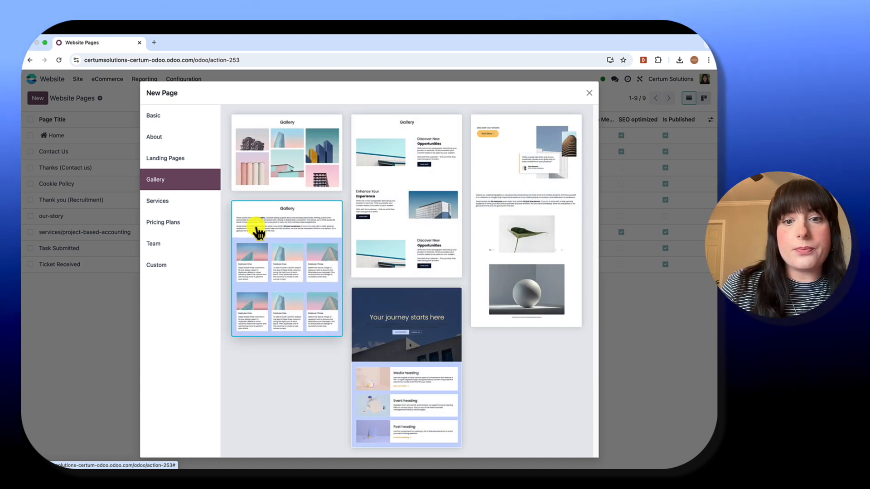
click(163, 203)
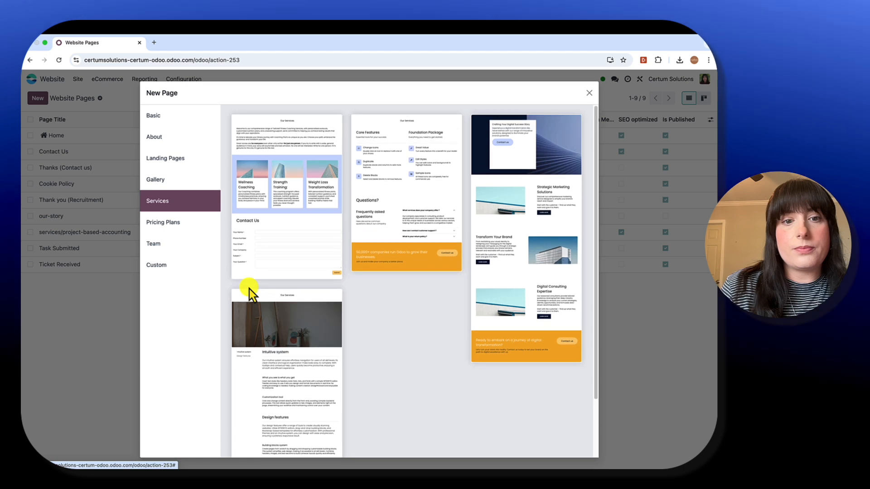
click(159, 225)
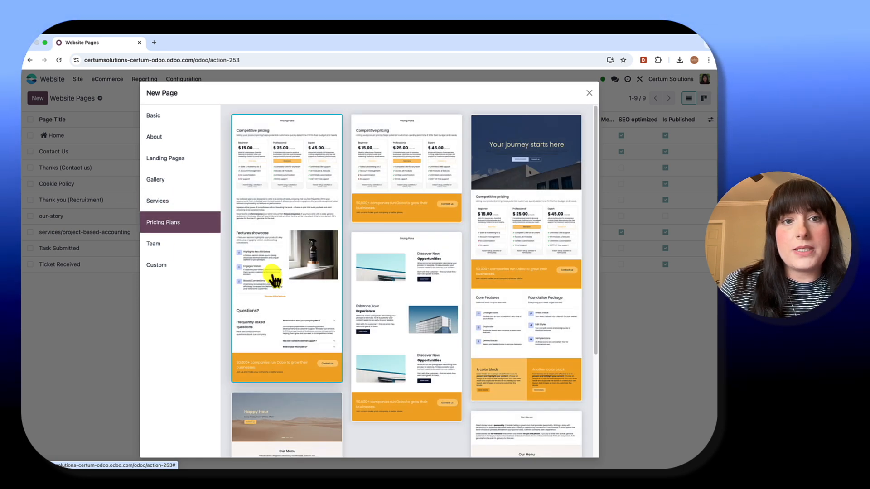
scroll(274, 278, down, 3)
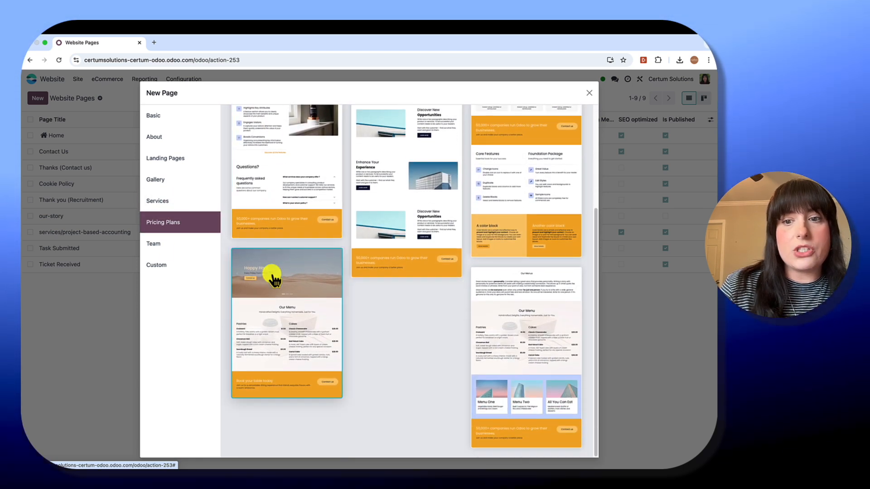
scroll(274, 279, up, 3)
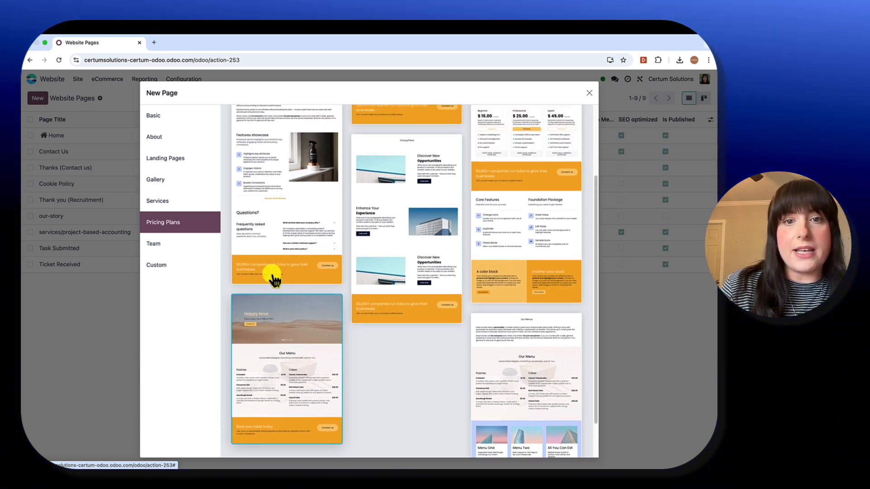
click(154, 245)
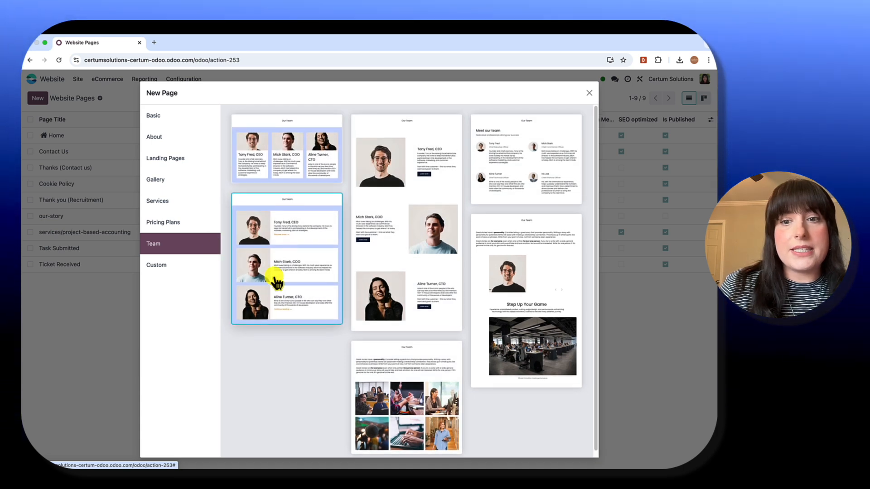
click(150, 268)
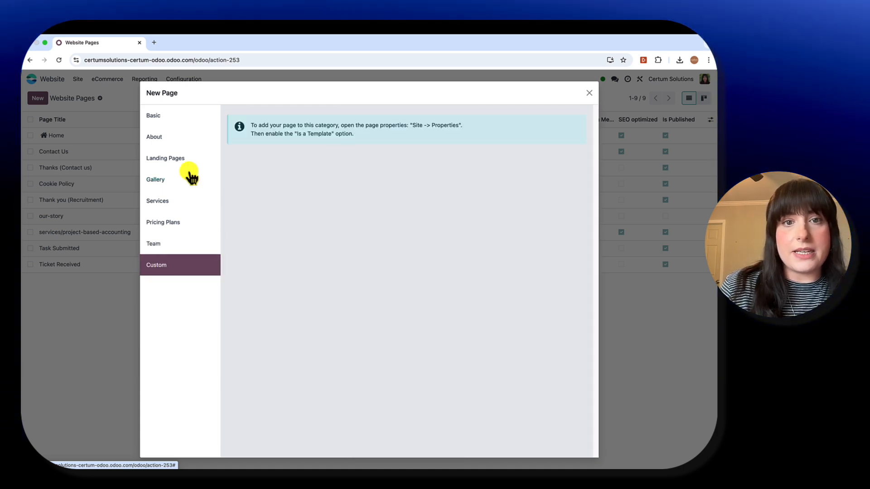
Step: Create a page titled "Test" from the Basic category's Blank Page template, without adding it to the menu
click(163, 119)
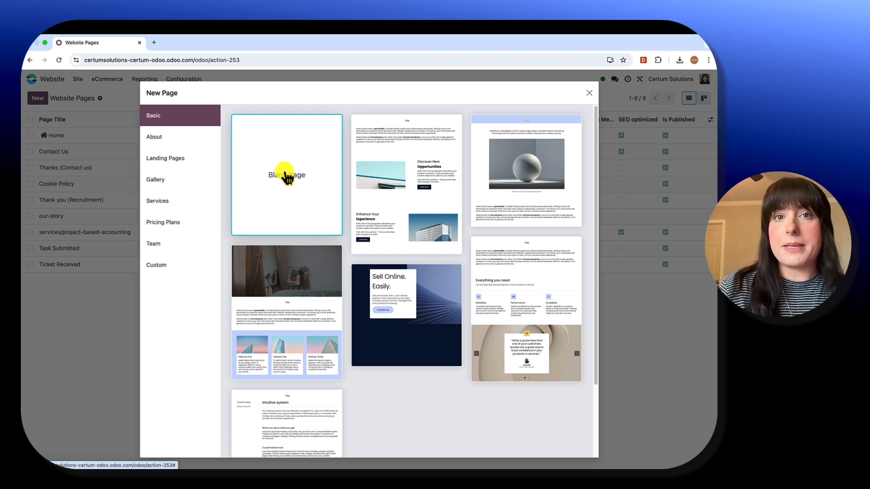
click(286, 176)
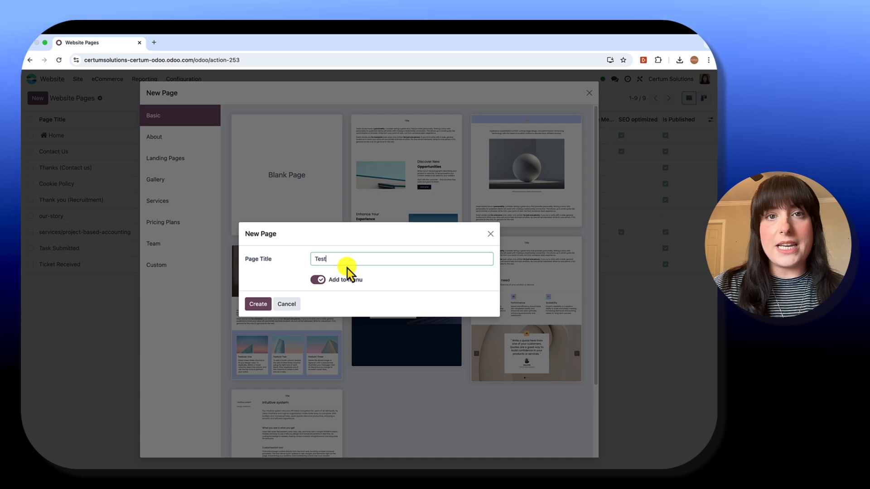
click(320, 280)
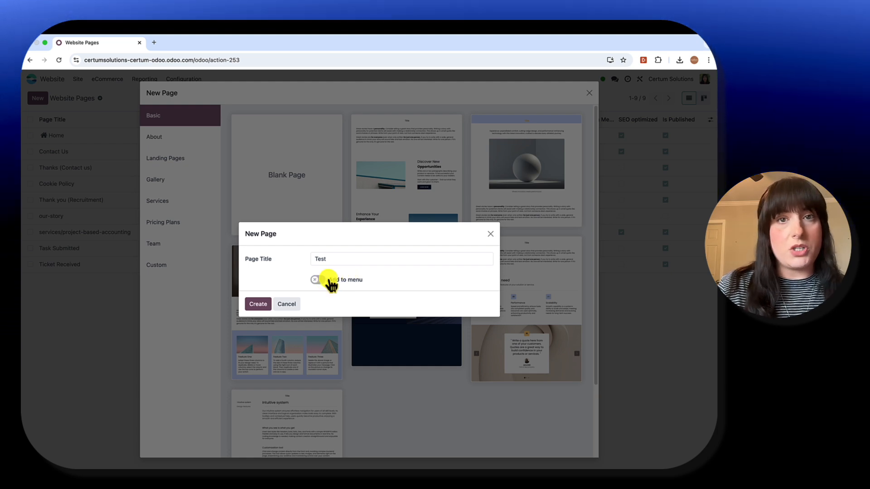
click(262, 305)
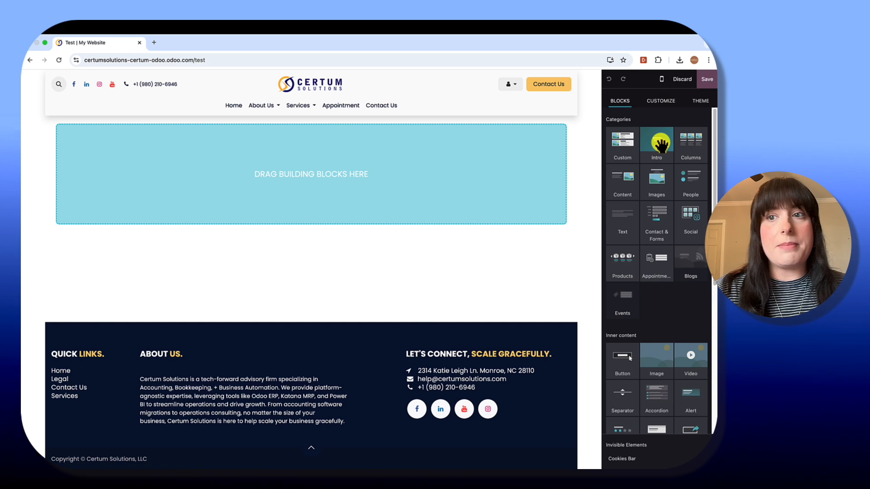
Step: Start adding an Intro block to the empty page and look through the other block categories, from Columns to Social
drag(610, 146, 423, 182)
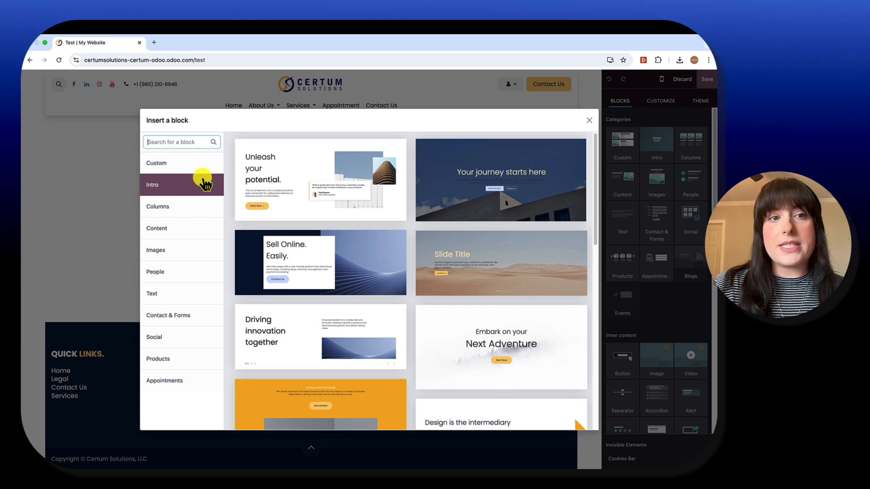
click(189, 208)
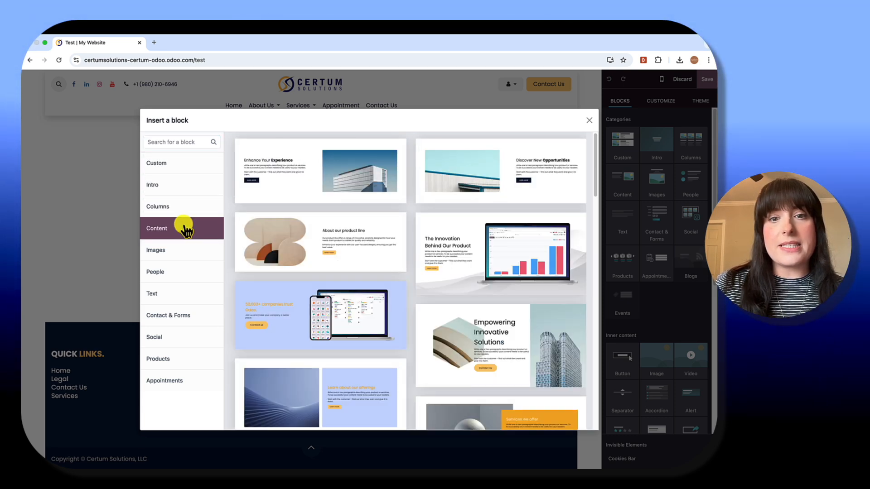
click(181, 250)
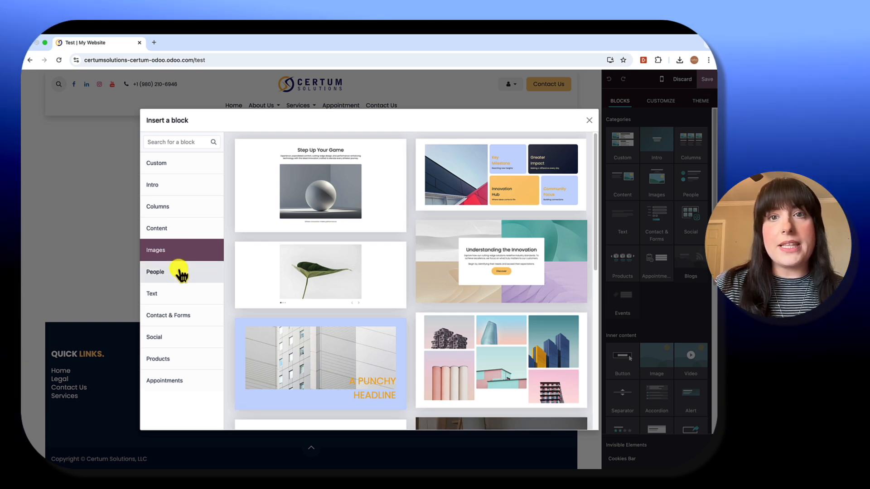
click(167, 274)
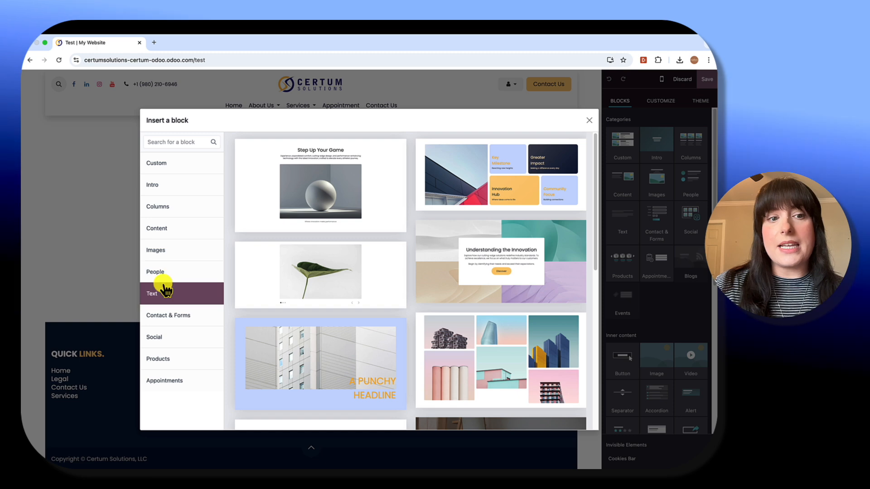
click(165, 299)
click(167, 318)
click(168, 339)
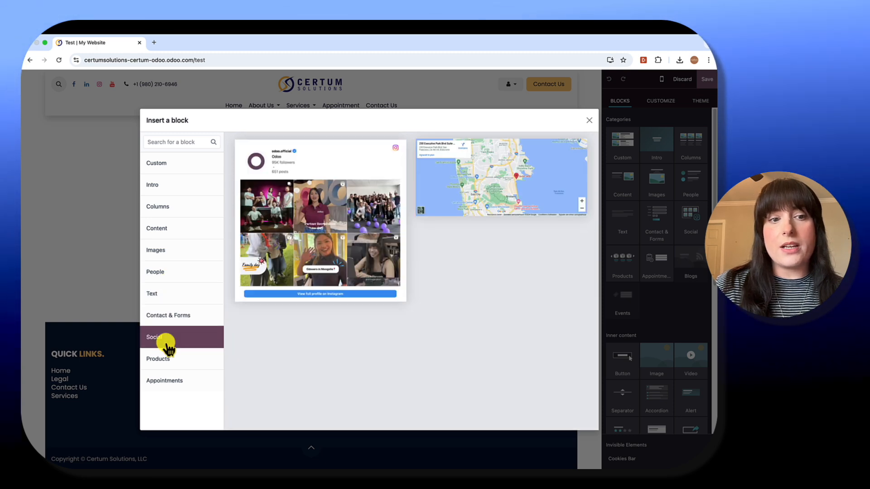
Step: Insert the "Unleash your potential." banner from the Intro blocks into the page
click(184, 189)
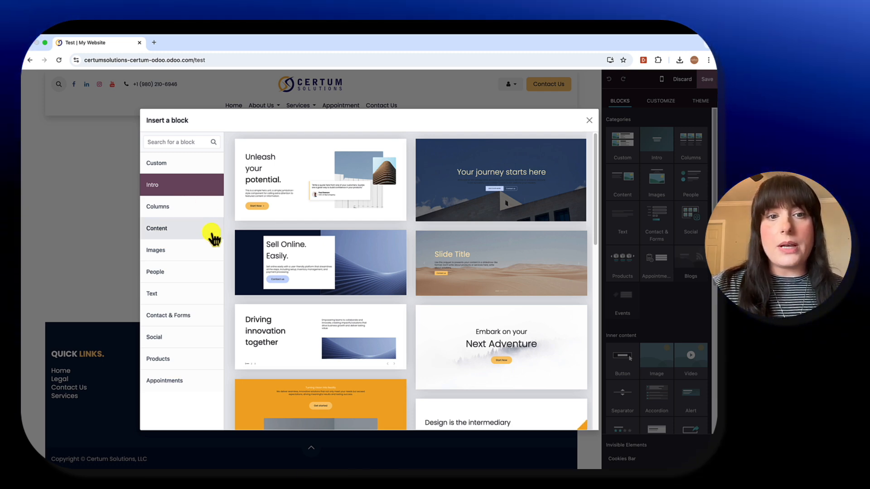
scroll(307, 211, down, 3)
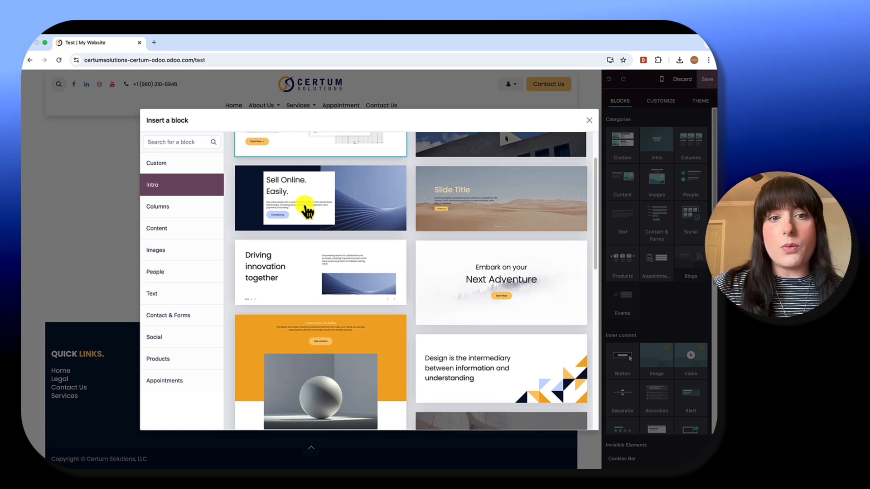
scroll(307, 212, down, 5)
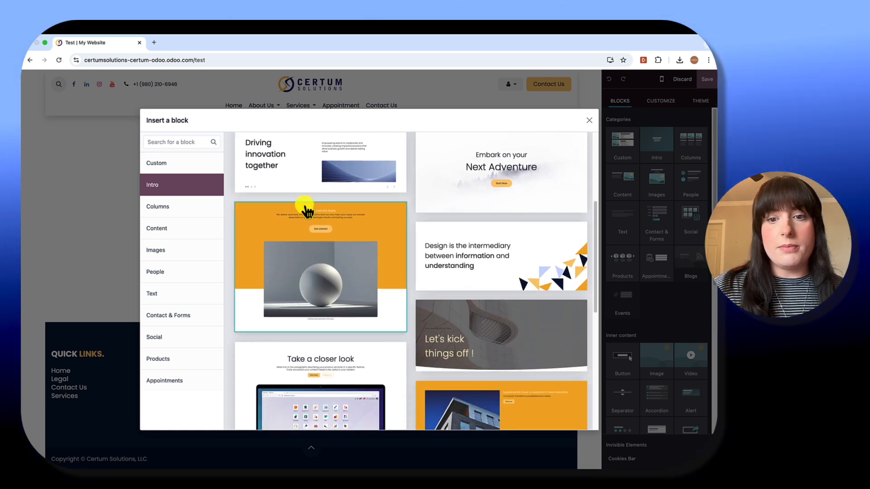
scroll(307, 211, up, 8)
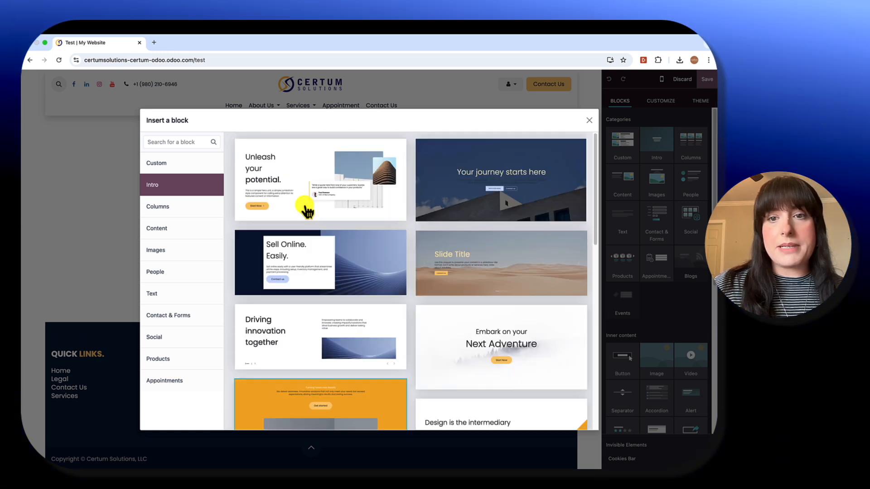
click(395, 183)
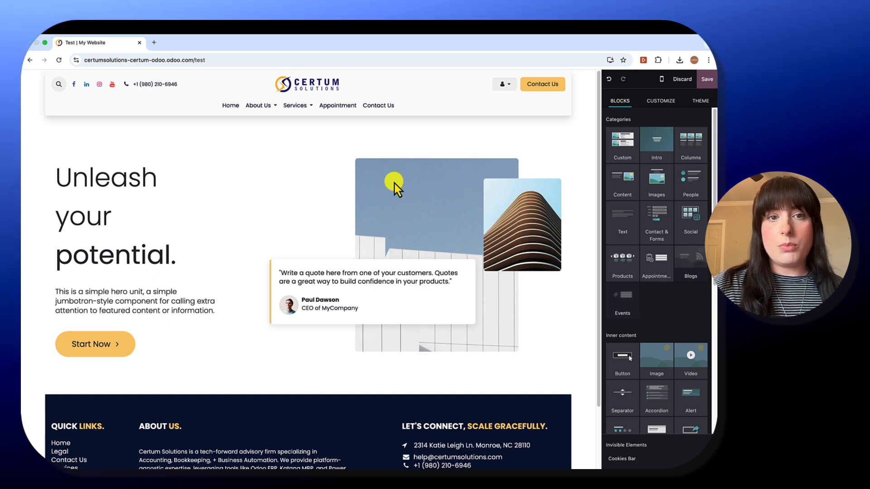
Step: Replace "Unleash" in the banner heading with "Testing" and add "website" on a new line before "potential."
triple_click(115, 180)
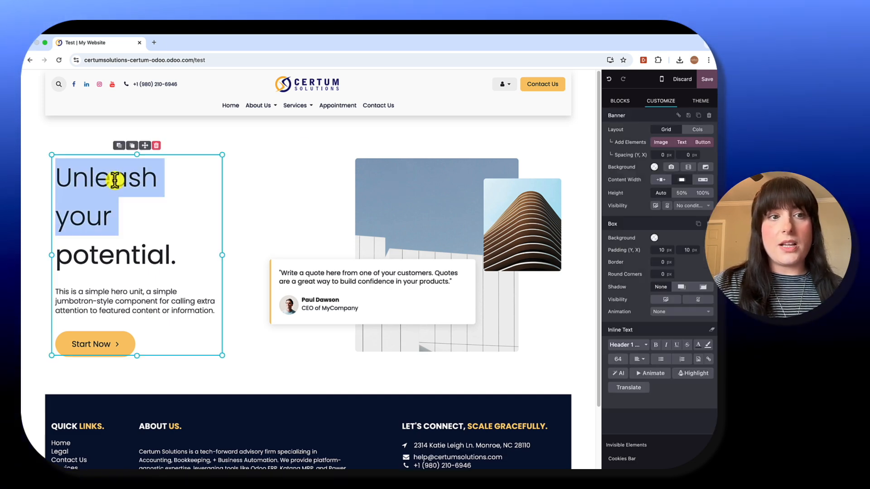
click(115, 180)
mouse_move(71, 177)
mouse_down()
mouse_move(89, 175)
mouse_move(113, 210)
mouse_move(72, 171)
mouse_move(60, 181)
mouse_up()
click(113, 214)
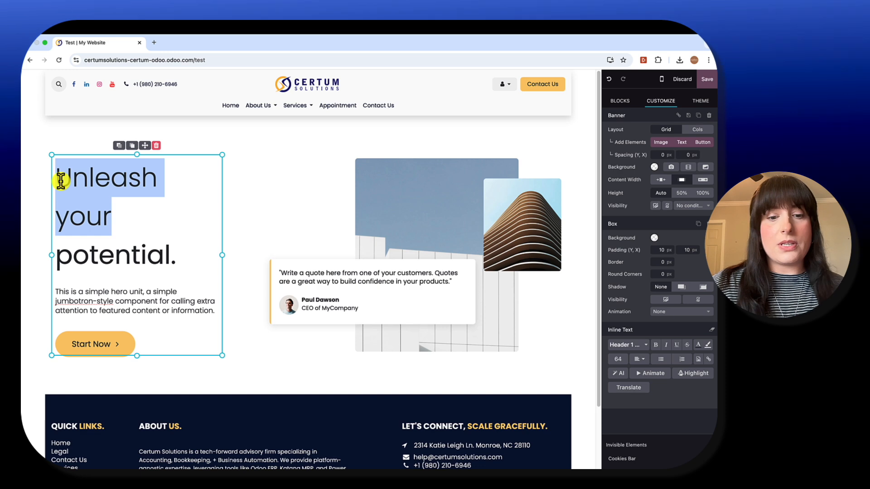
text(Testing)
key(Return)
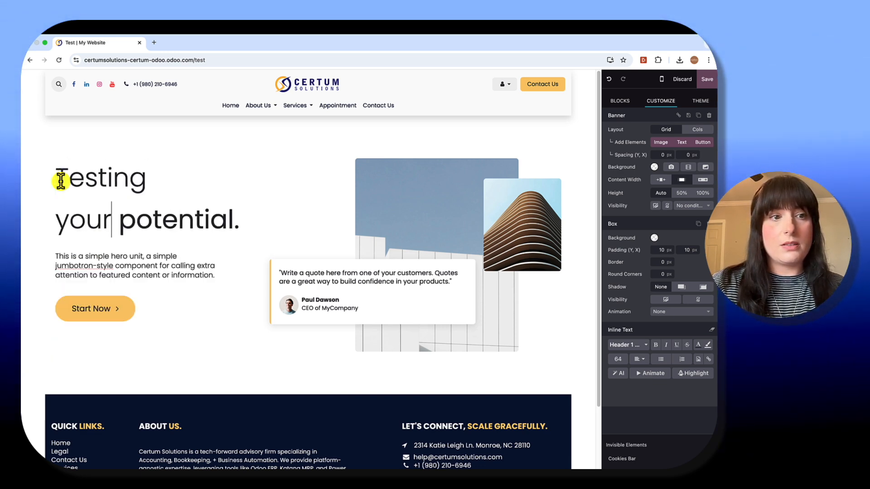
key(Return)
text(website)
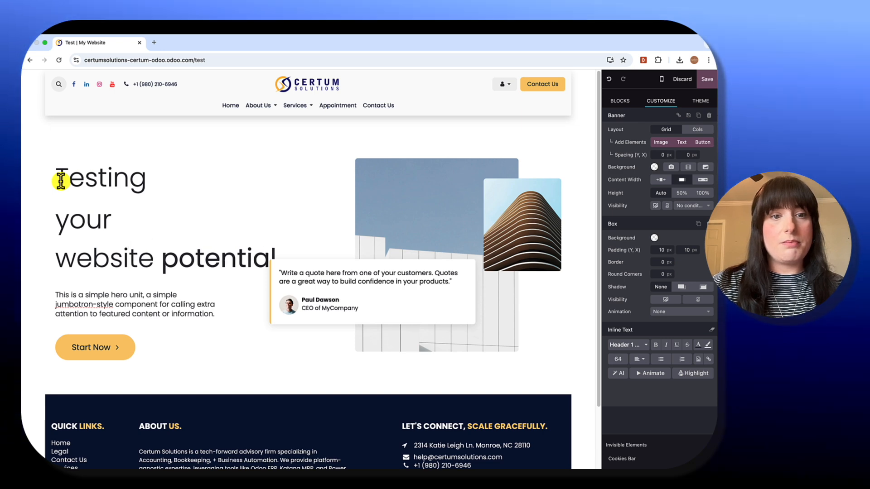
Step: Colour the heading words "Testing your website" with the theme's dark orange
double_click(104, 181)
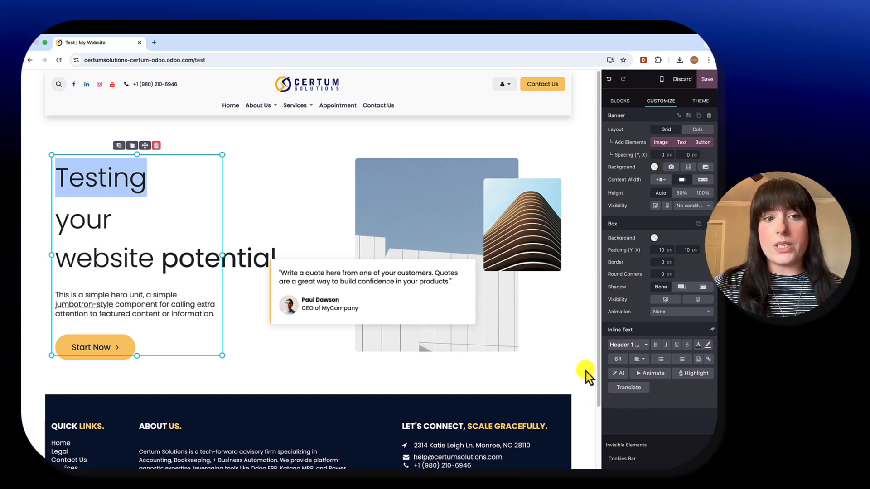
drag(64, 177, 147, 260)
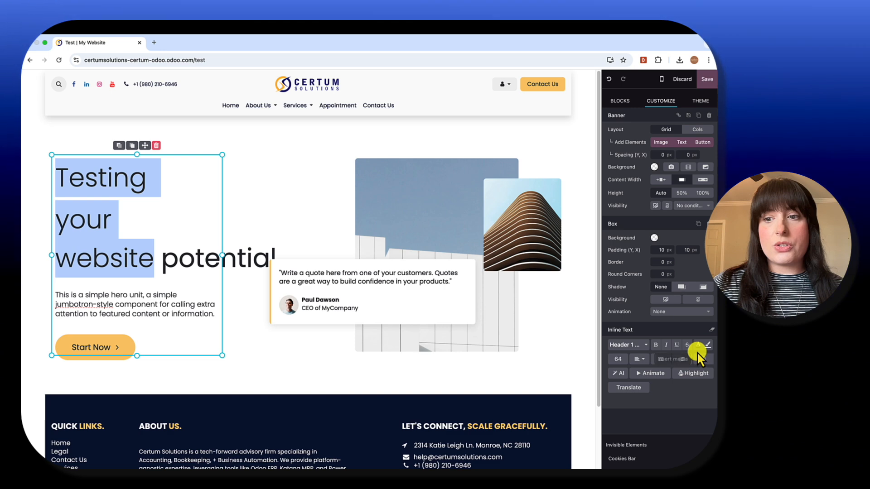
click(699, 346)
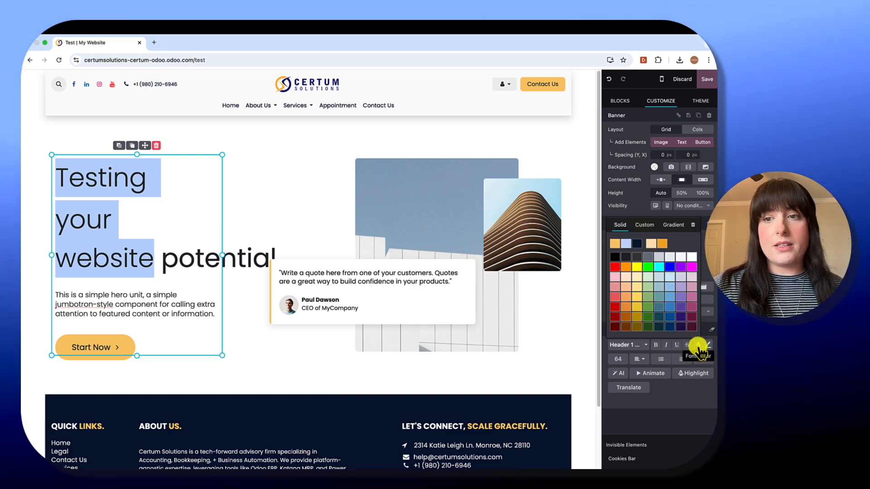
click(668, 383)
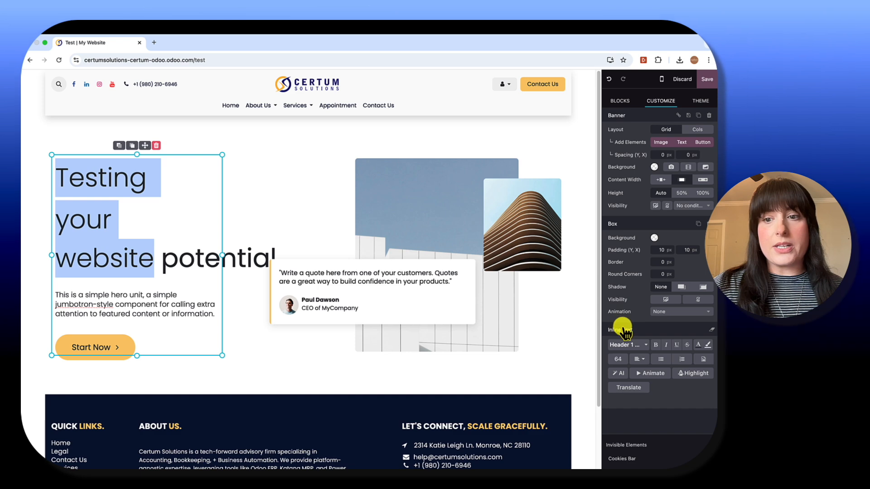
click(698, 345)
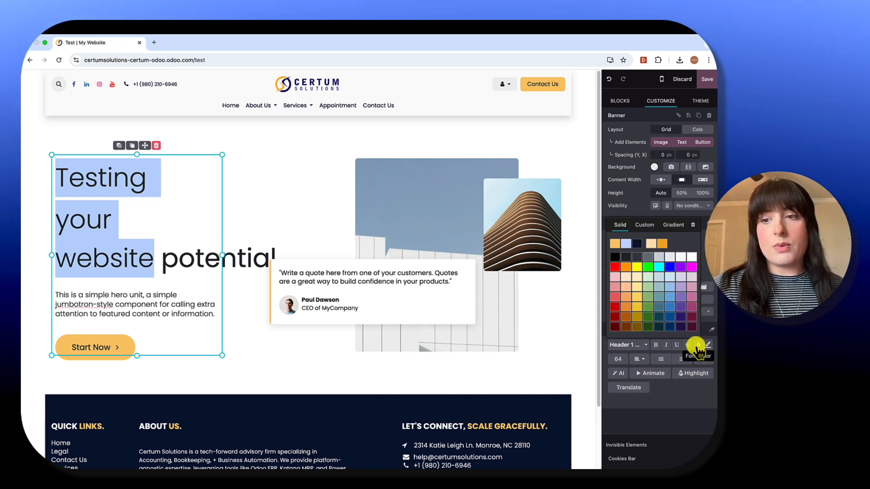
click(664, 244)
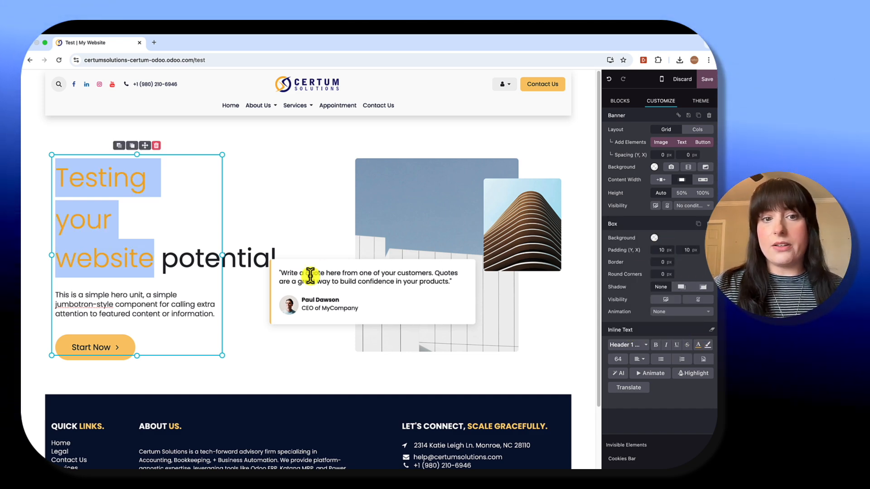
Step: Centre-align the selected "Testing your" lines of the banner heading
click(666, 345)
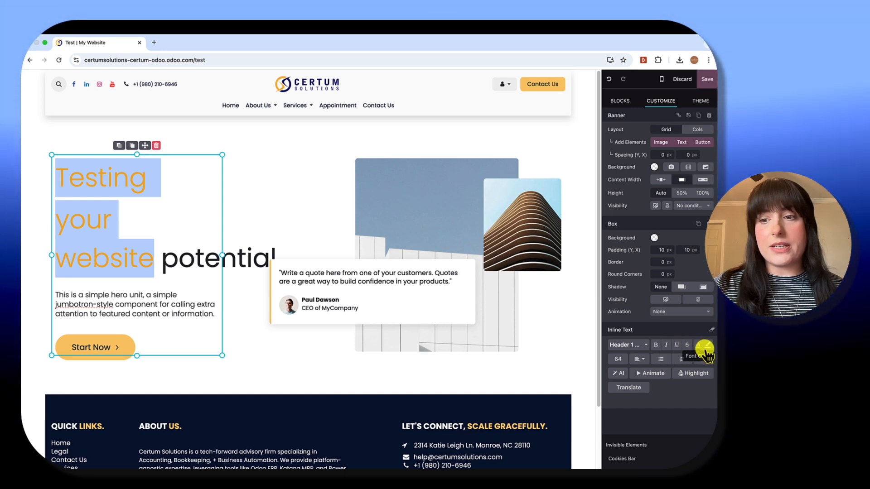
click(638, 361)
click(651, 372)
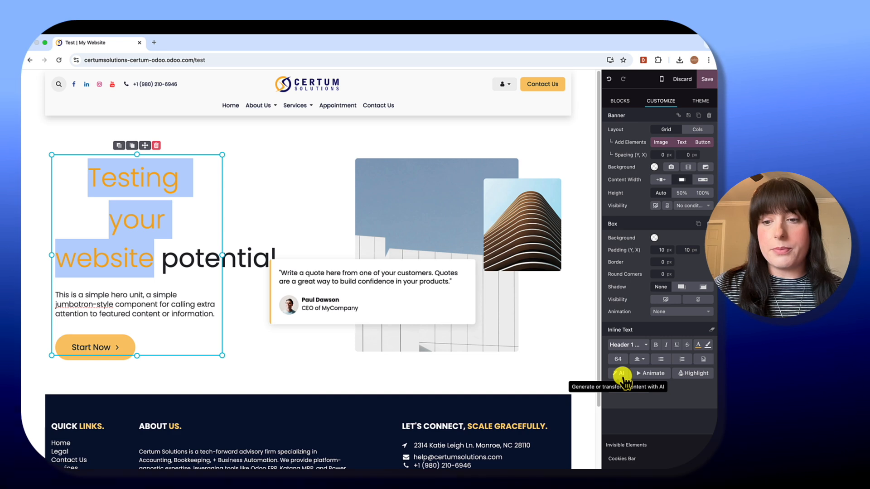
Step: Animate the banner's text box On Appearance with the Fade effect, direction From Bottom and trigger Every Time
click(657, 313)
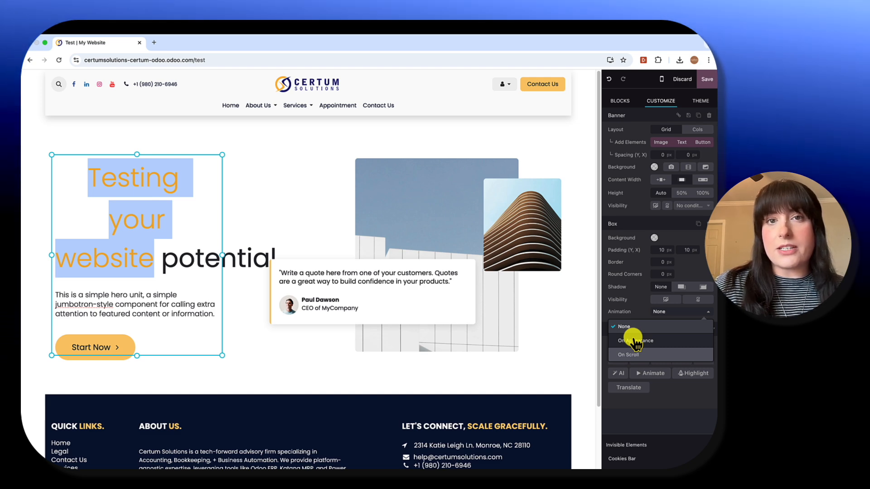
click(636, 341)
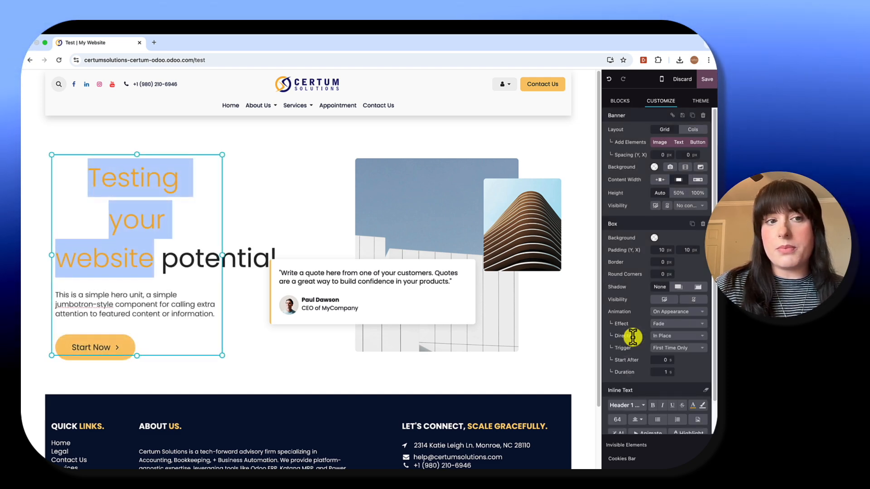
click(658, 323)
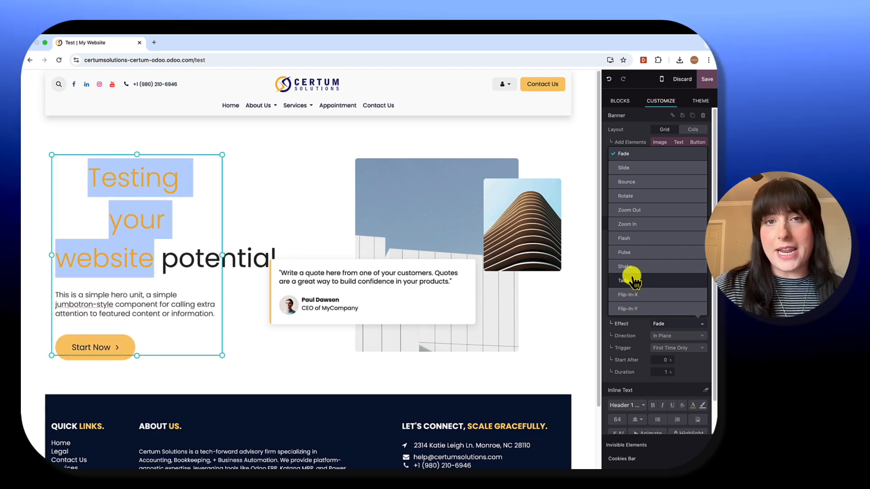
click(666, 337)
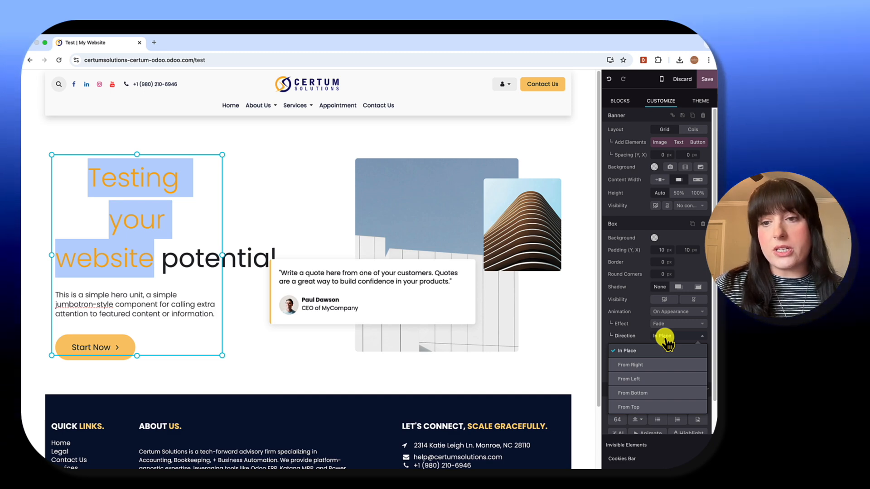
click(640, 394)
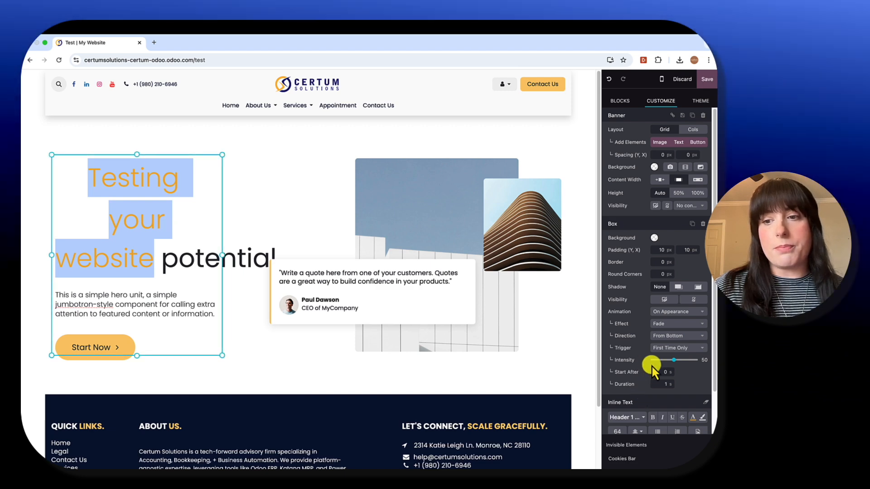
click(629, 348)
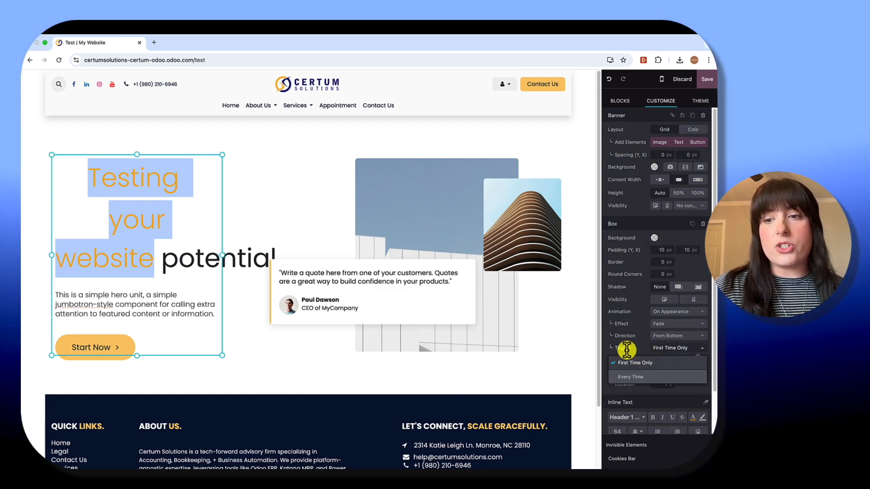
click(623, 377)
Step: Set the text box animation's intensity to 70 and its duration to 3 s
scroll(625, 353, down, 2)
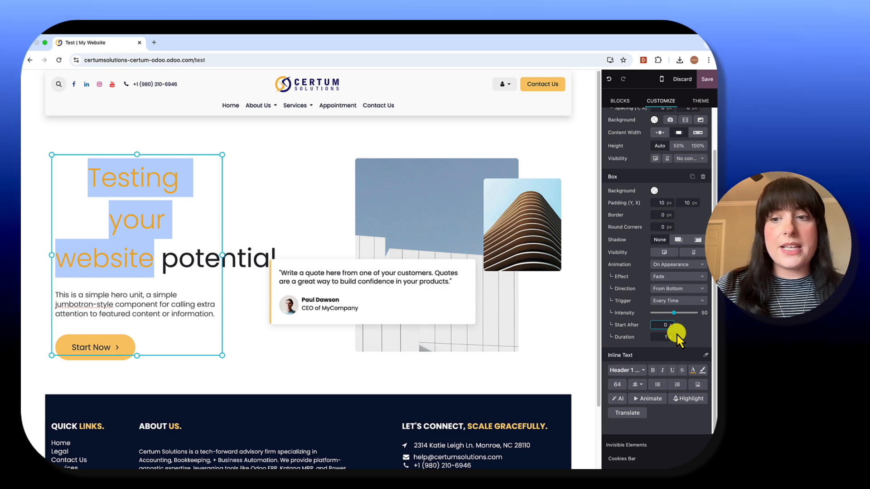
click(664, 339)
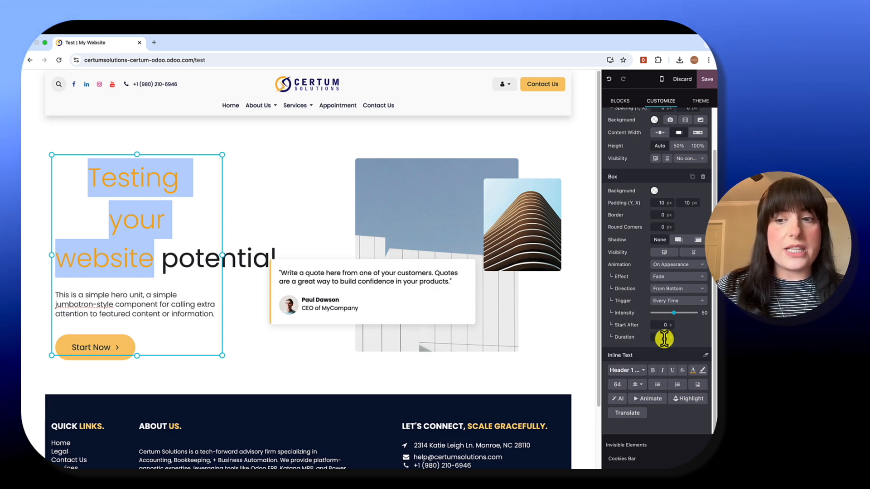
drag(675, 313, 682, 313)
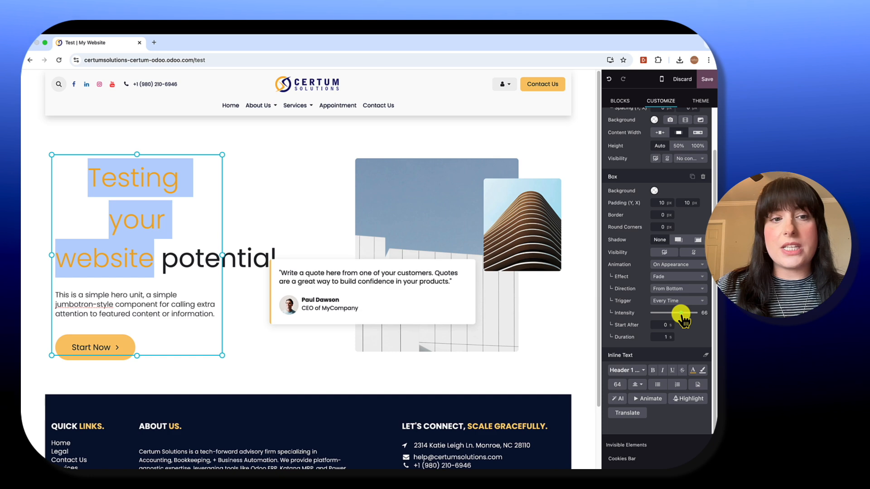
click(668, 337)
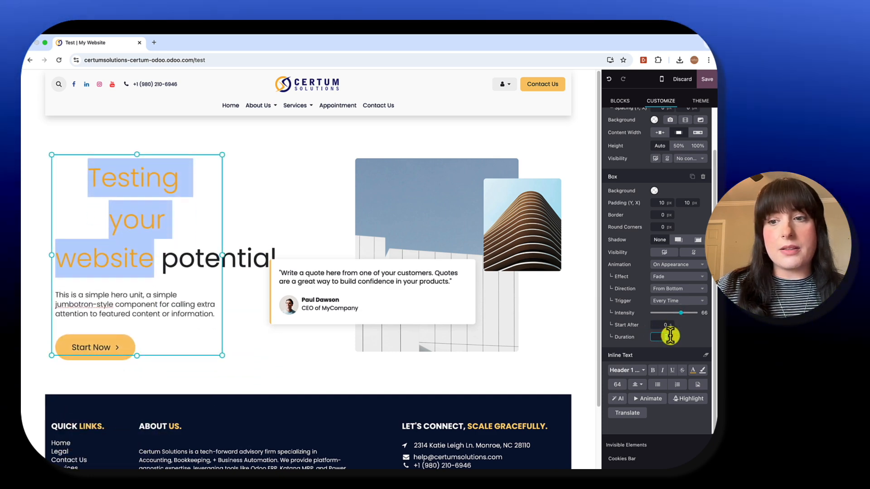
click(695, 335)
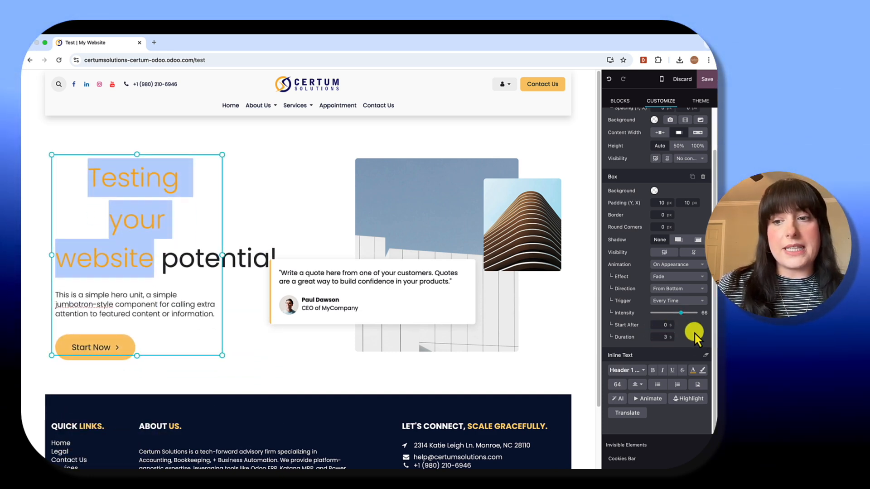
click(683, 313)
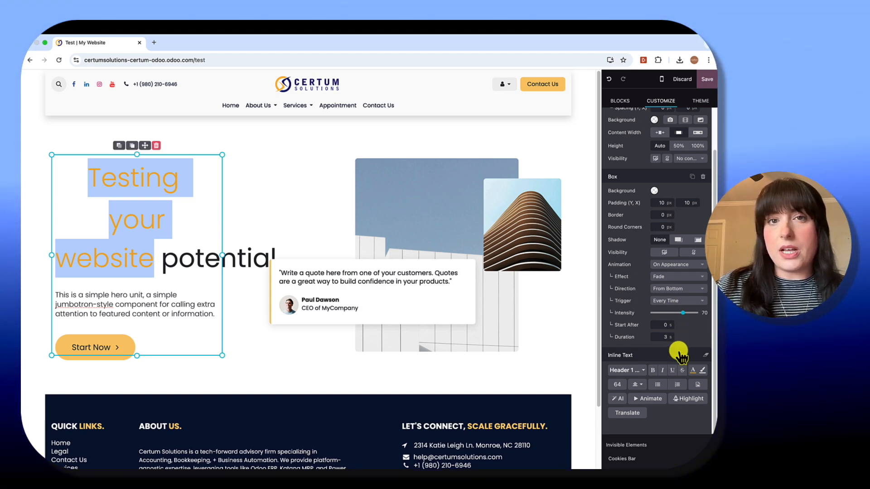
Step: Review the customization options for the banner and its text box, including the background, and revisit the block categories
scroll(678, 345, up, 2)
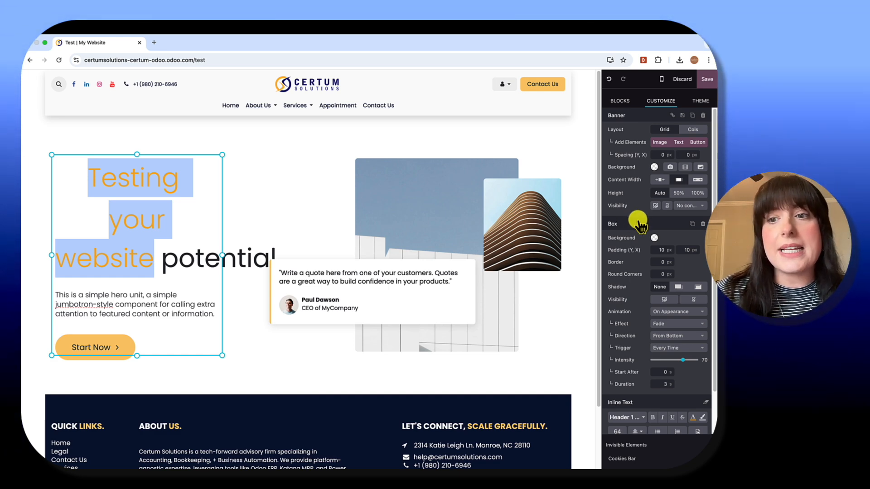
scroll(641, 223, down, 1)
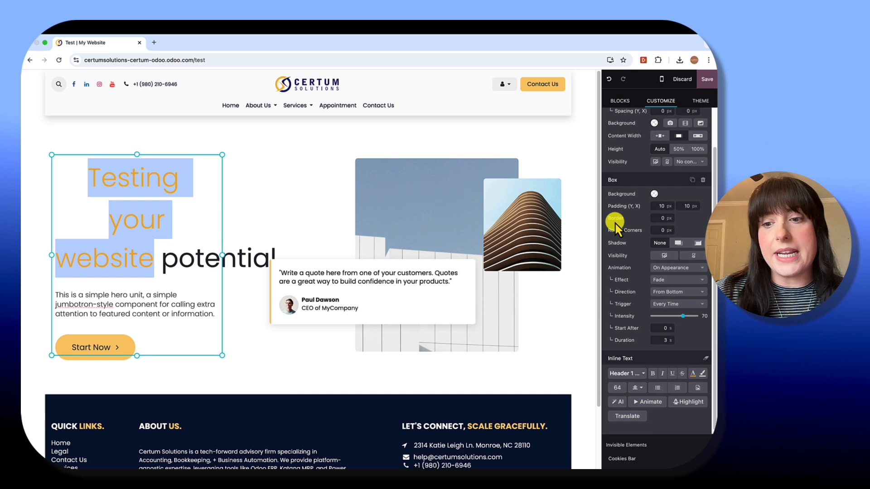
scroll(617, 223, up, 1)
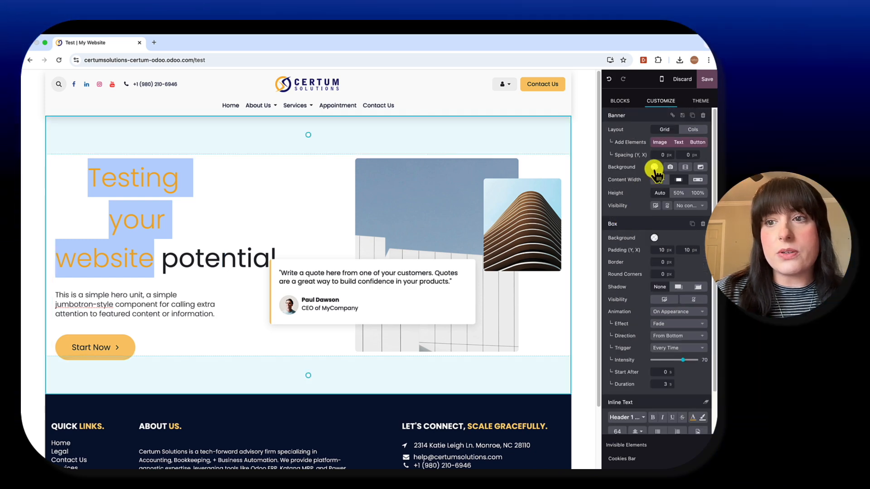
click(654, 167)
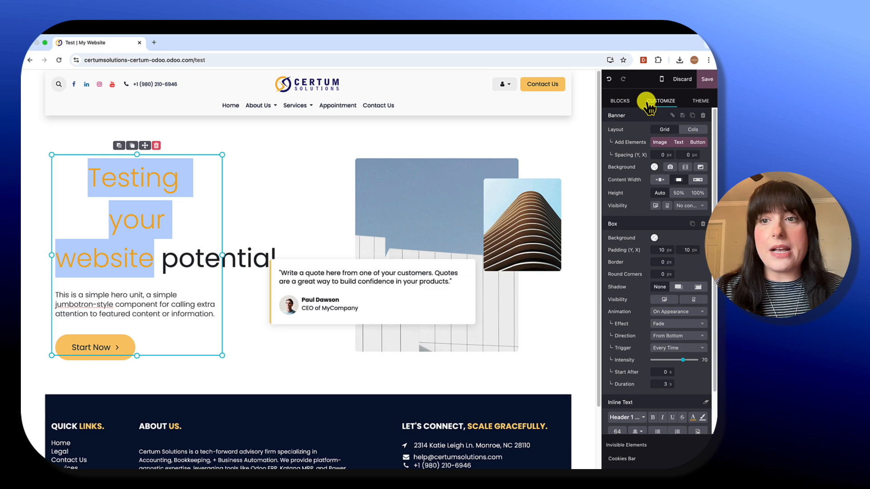
scroll(623, 178, down, 1)
scroll(624, 178, up, 1)
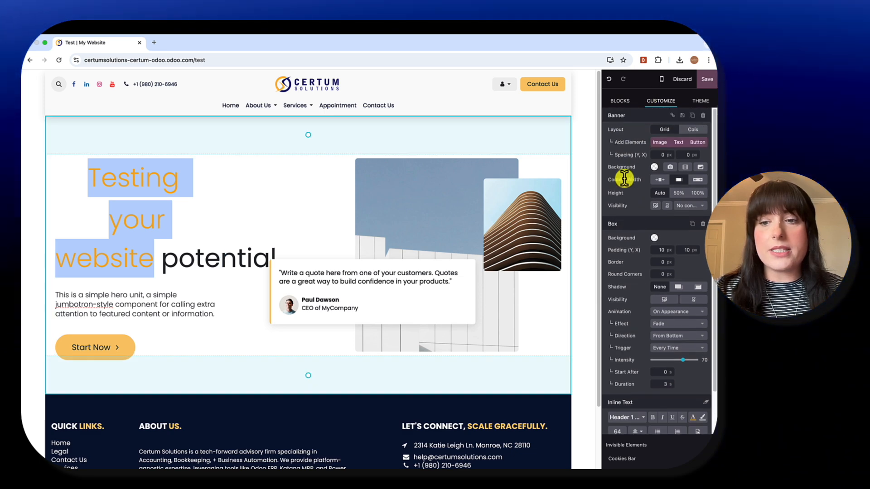
click(620, 101)
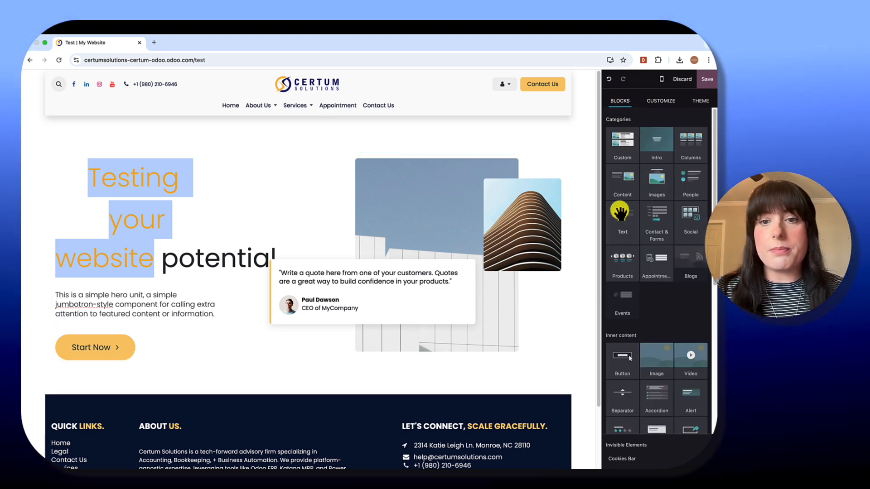
Step: Examine the website theme's available colour palettes and its colour presets
click(695, 102)
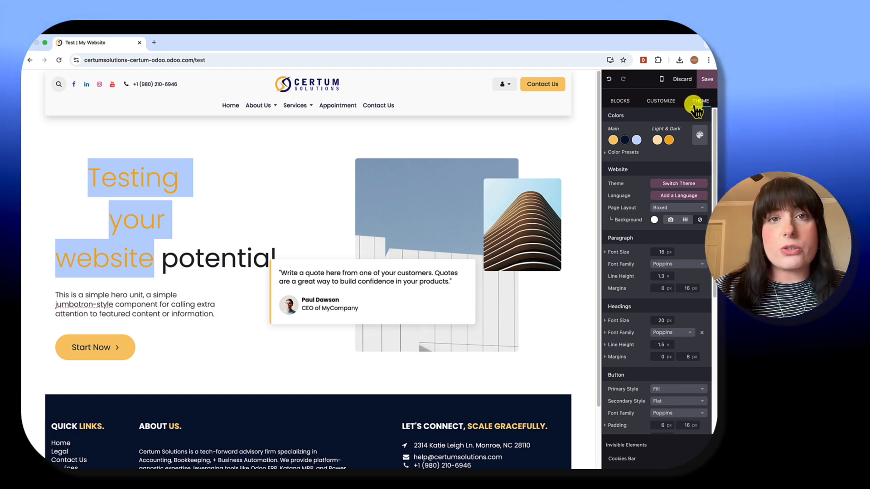
click(698, 135)
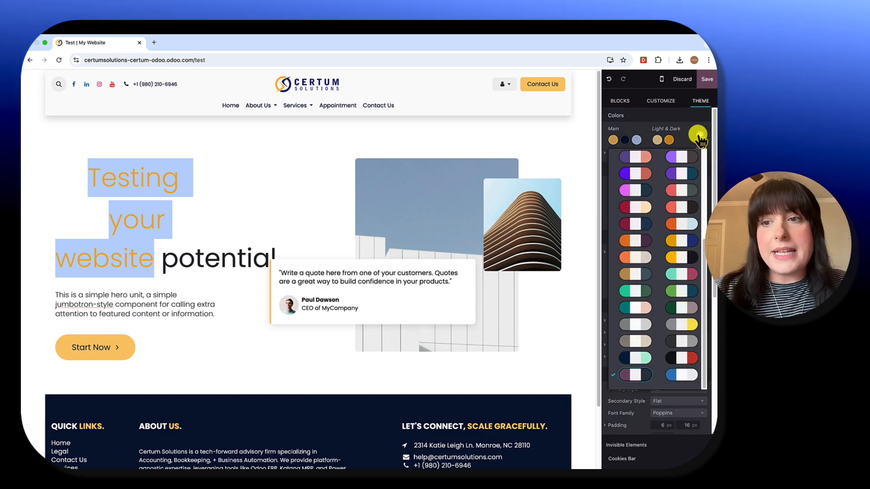
scroll(670, 236, down, 2)
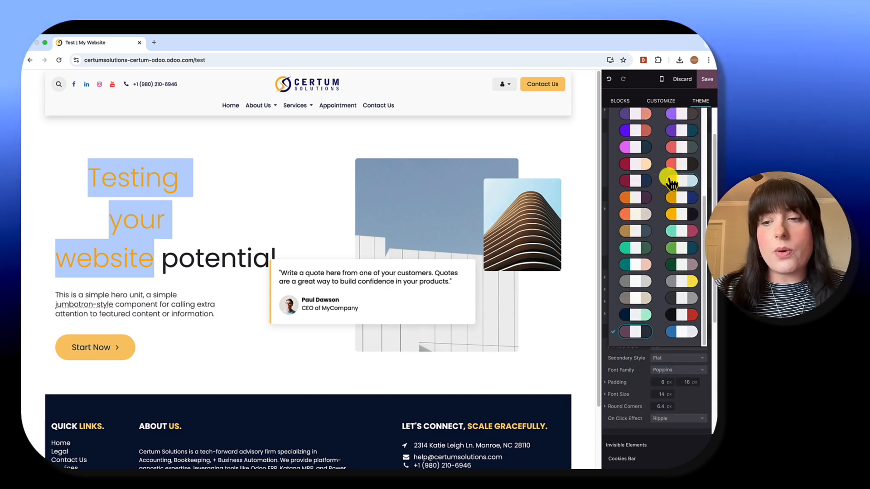
scroll(671, 241, up, 2)
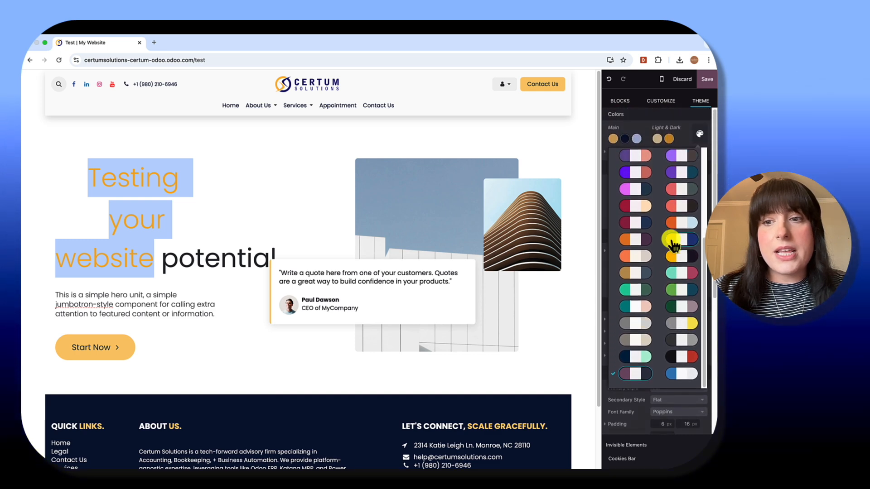
scroll(671, 241, up, 4)
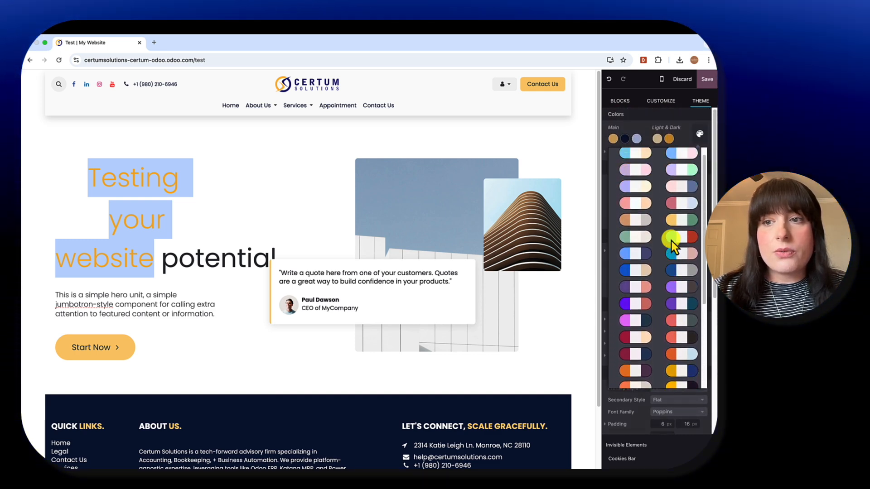
click(687, 124)
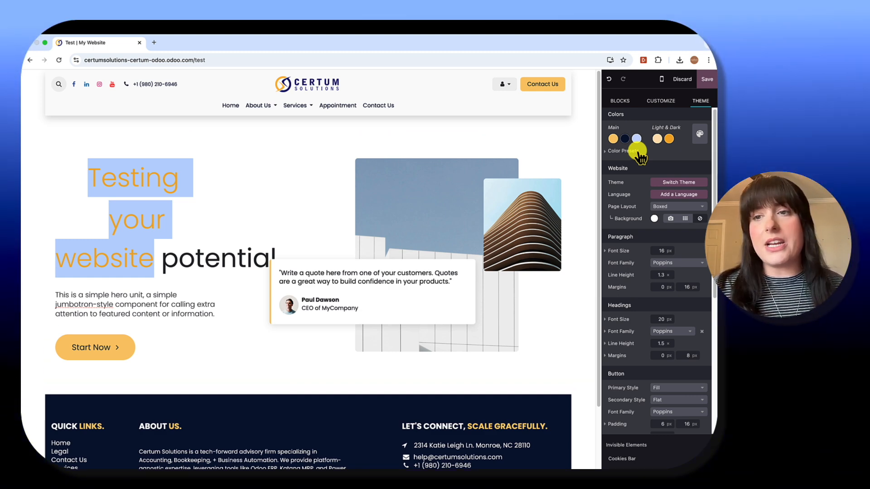
click(633, 152)
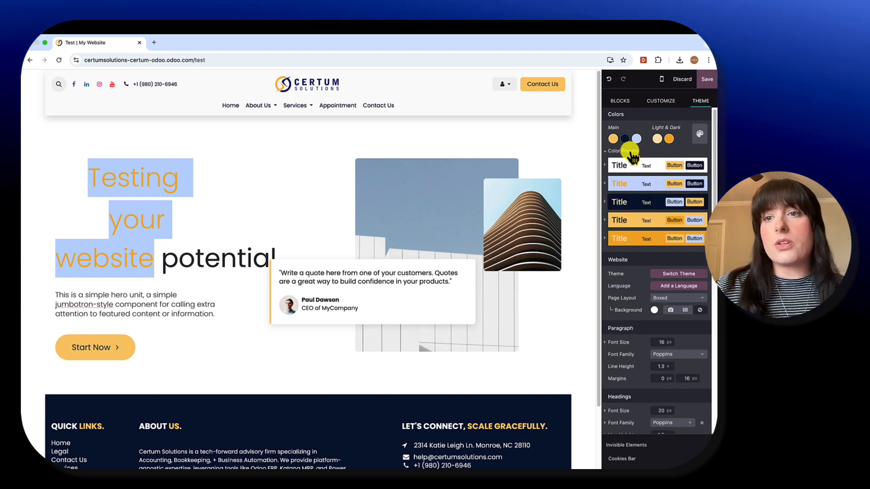
click(608, 153)
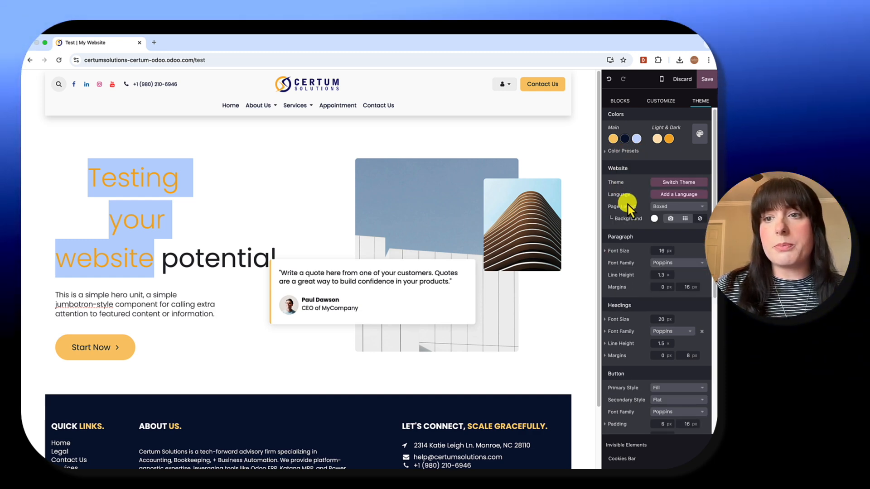
Step: Examine the theme's page layout choices and its paragraph, heading, button, link, input field and advanced settings
scroll(630, 209, down, 1)
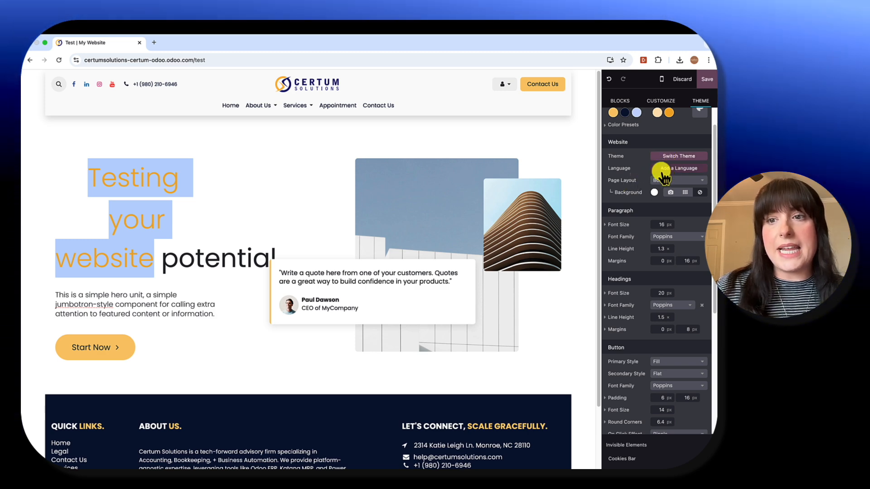
click(656, 182)
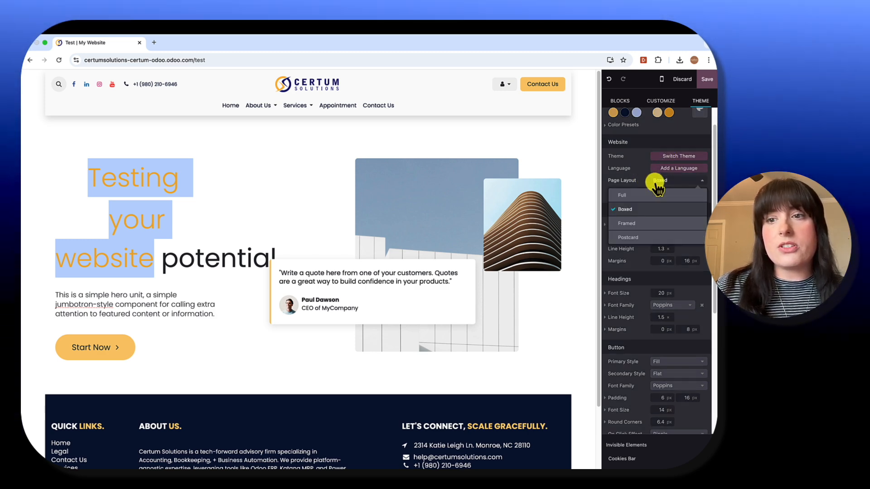
click(631, 180)
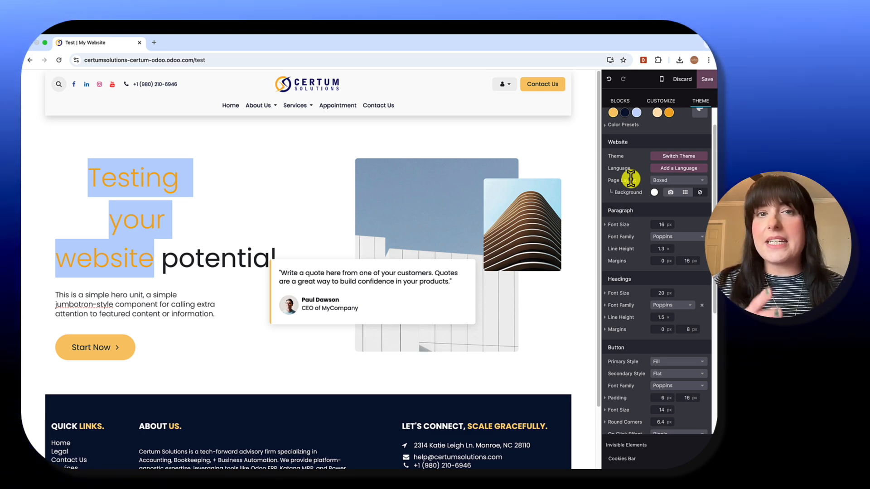
scroll(630, 199, down, 3)
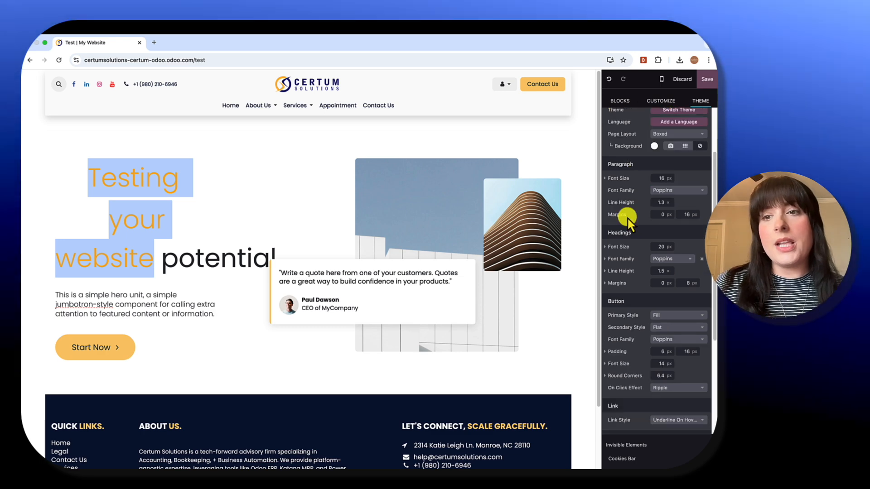
scroll(629, 220, down, 1)
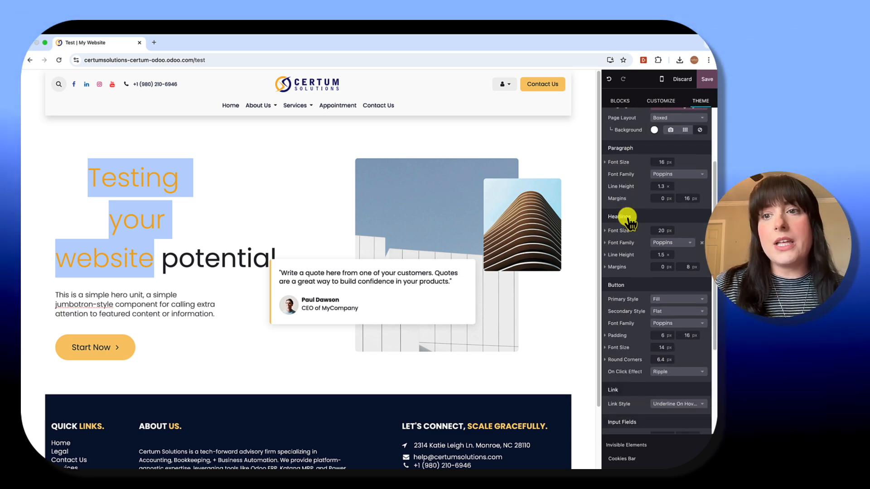
scroll(629, 221, down, 1)
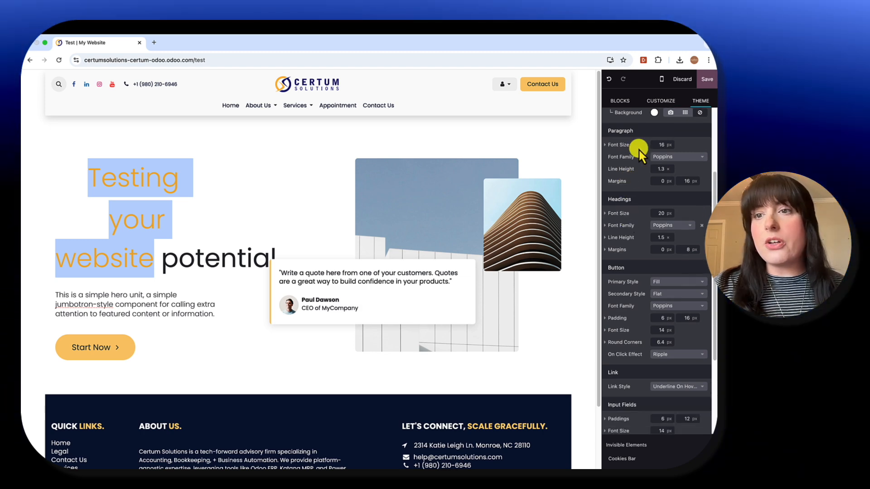
scroll(637, 153, up, 4)
scroll(637, 150, down, 4)
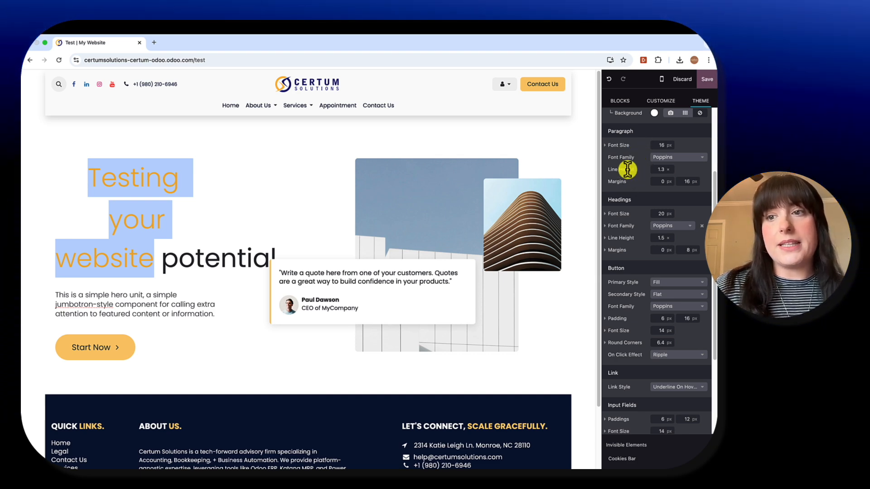
scroll(635, 172, down, 2)
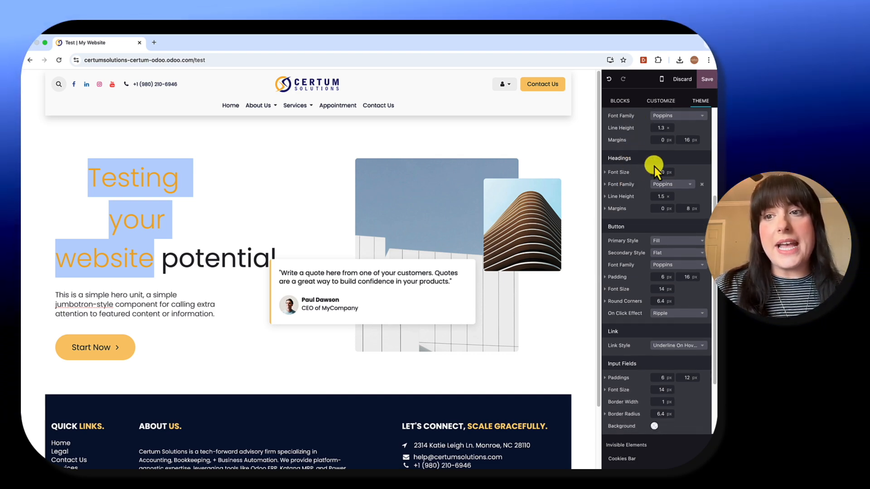
scroll(628, 191, down, 2)
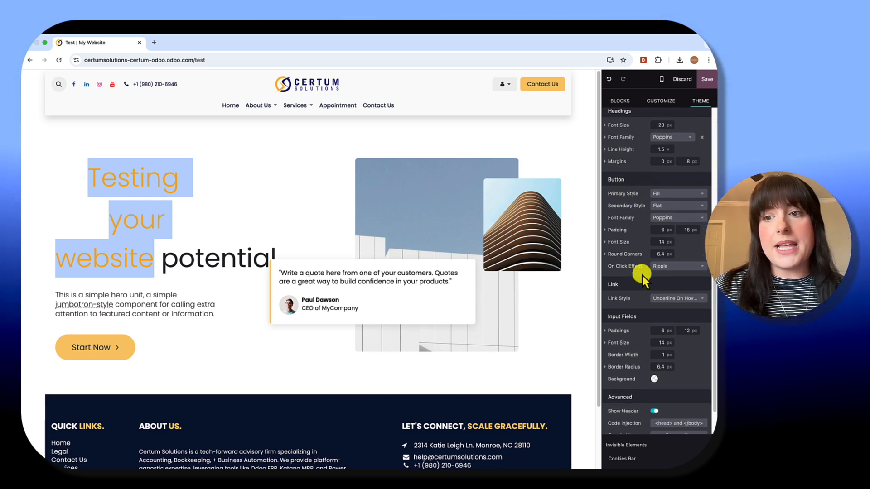
scroll(643, 277, down, 2)
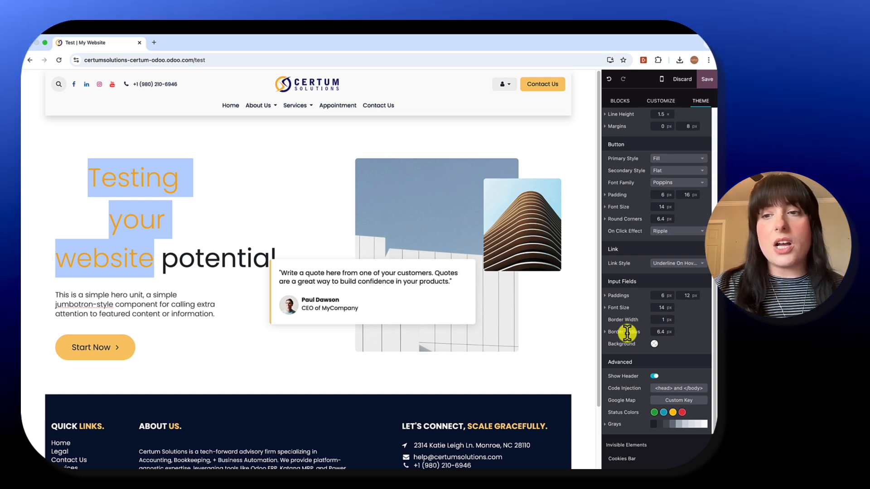
scroll(628, 333, up, 5)
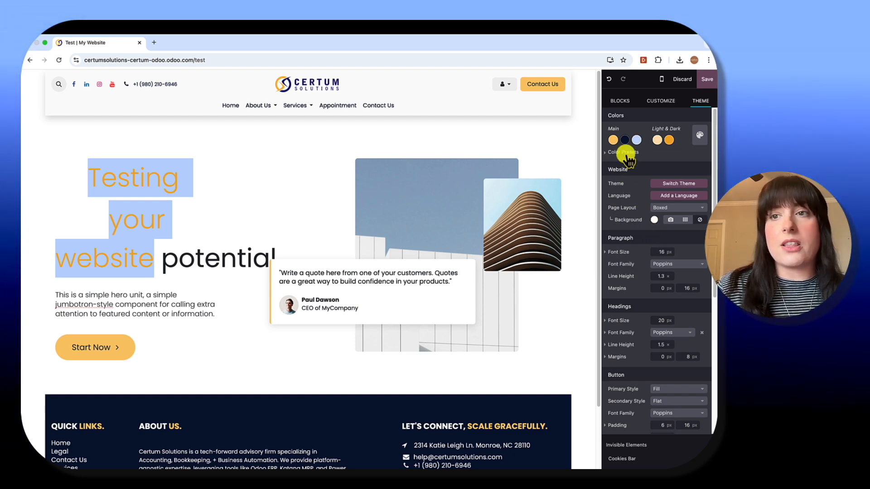
Step: Revisit the building blocks and examine the customization options for the footer and its About Us column
click(656, 102)
click(627, 101)
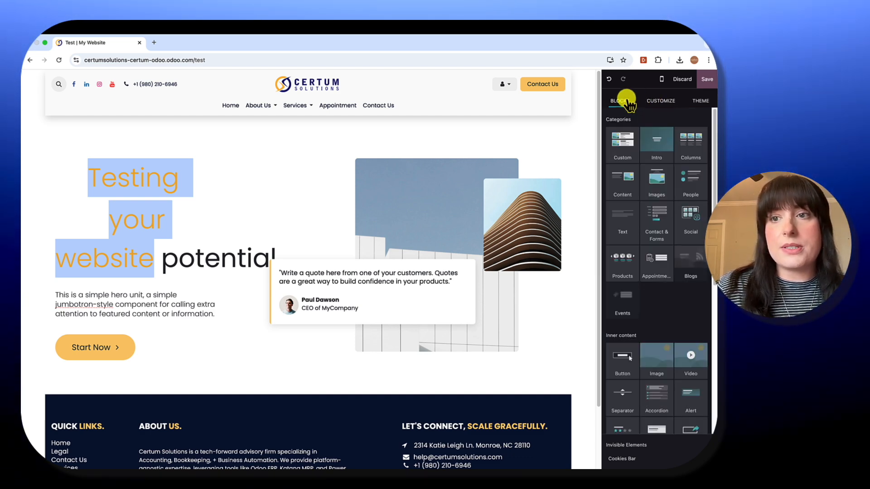
scroll(398, 207, down, 2)
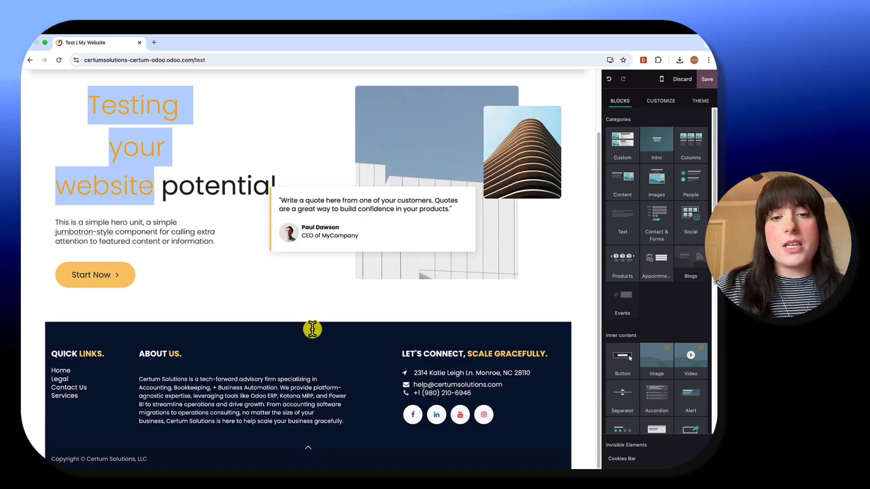
click(312, 330)
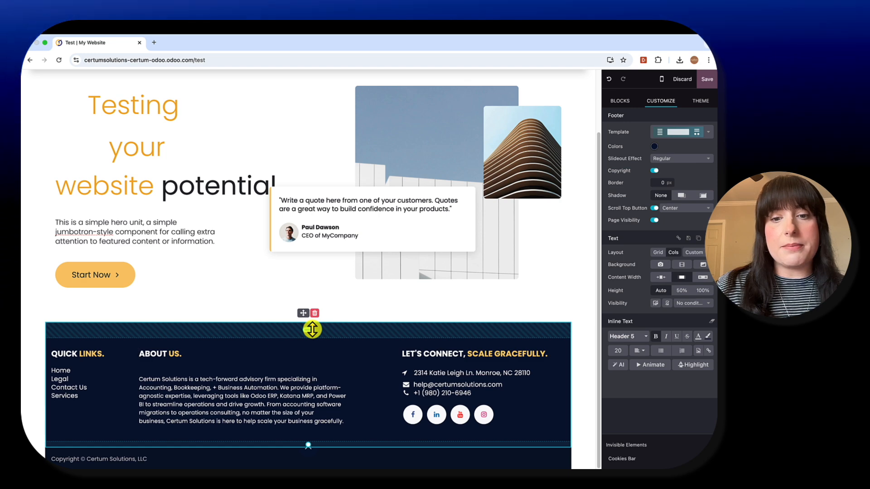
click(163, 359)
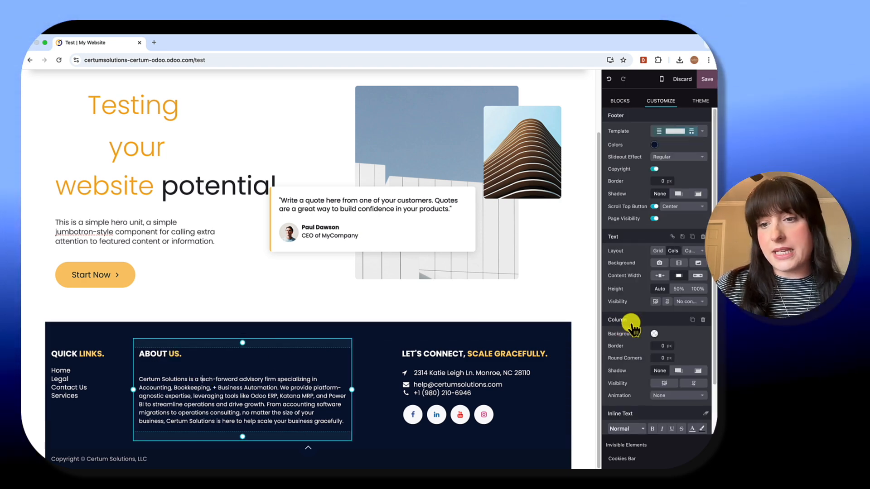
scroll(632, 327, down, 2)
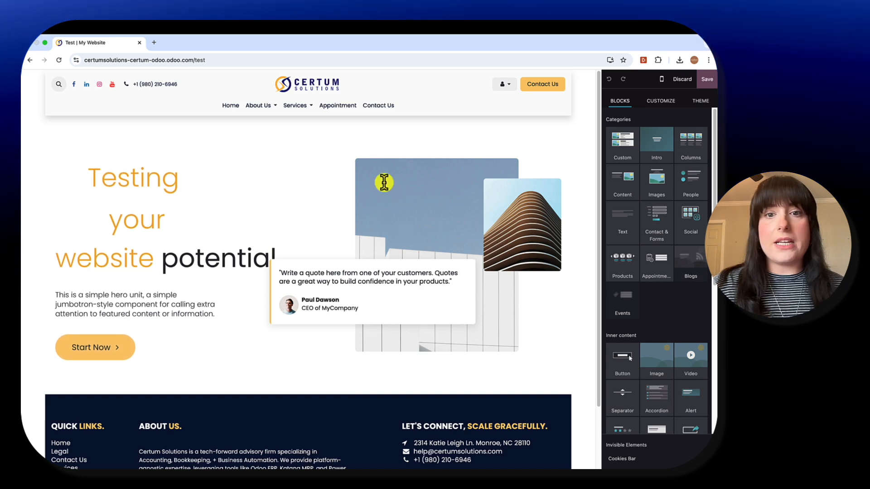
Step: Review the customization options for the banner, its large building image and its heading text box
click(416, 187)
click(305, 179)
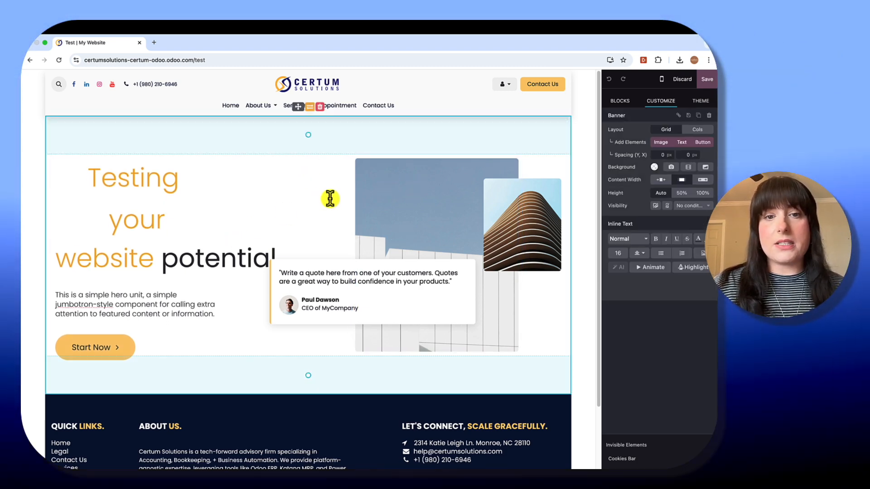
click(427, 193)
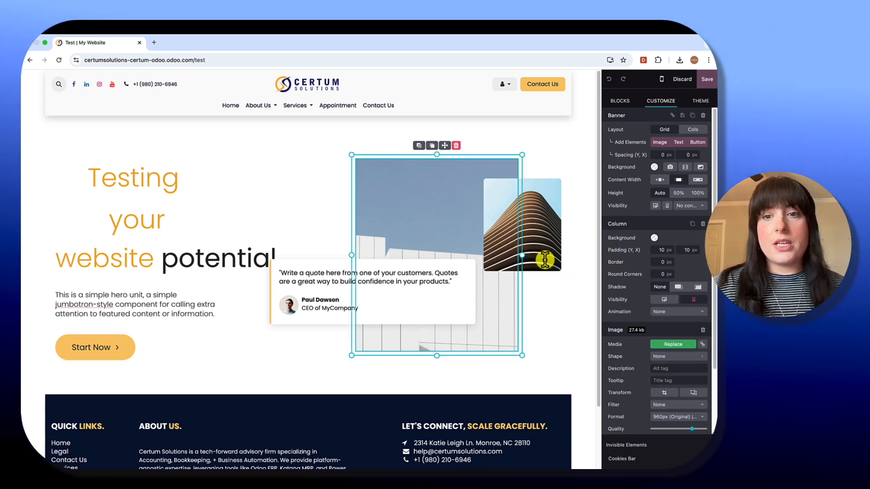
scroll(623, 249, down, 3)
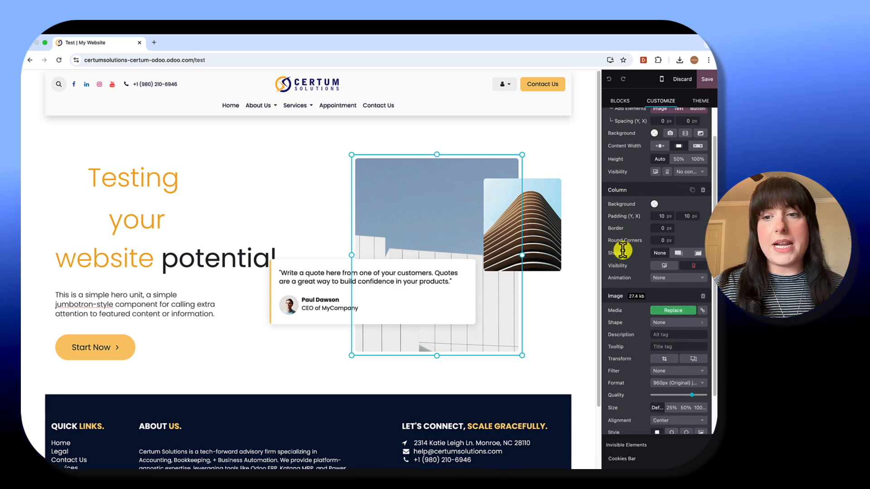
scroll(623, 253, up, 3)
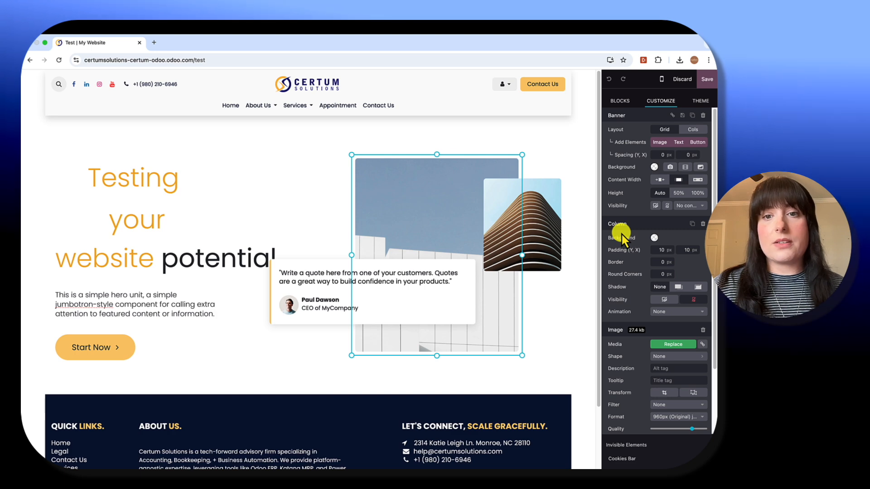
click(327, 143)
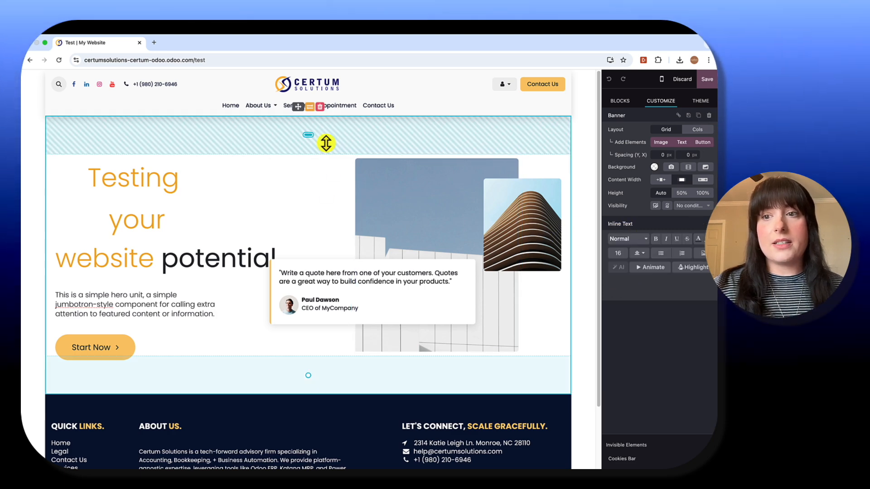
click(146, 178)
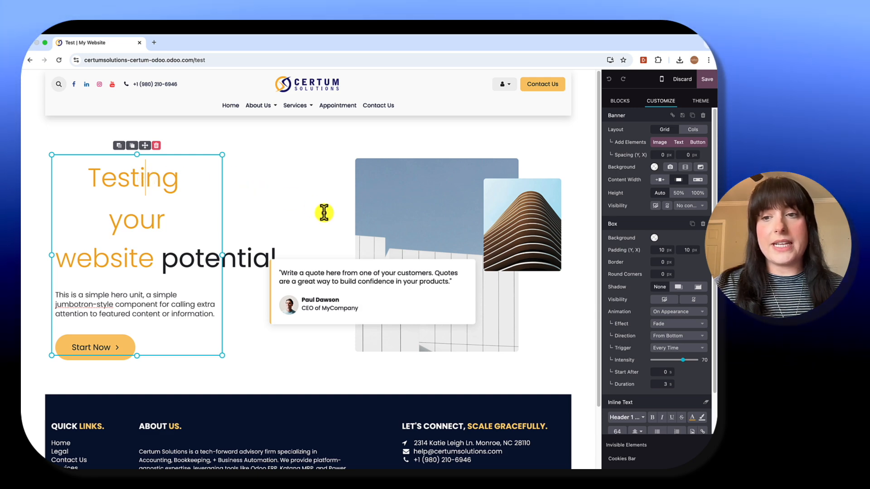
Step: Replace the banner's large building image with the blue glass office building photo from the media library
click(423, 207)
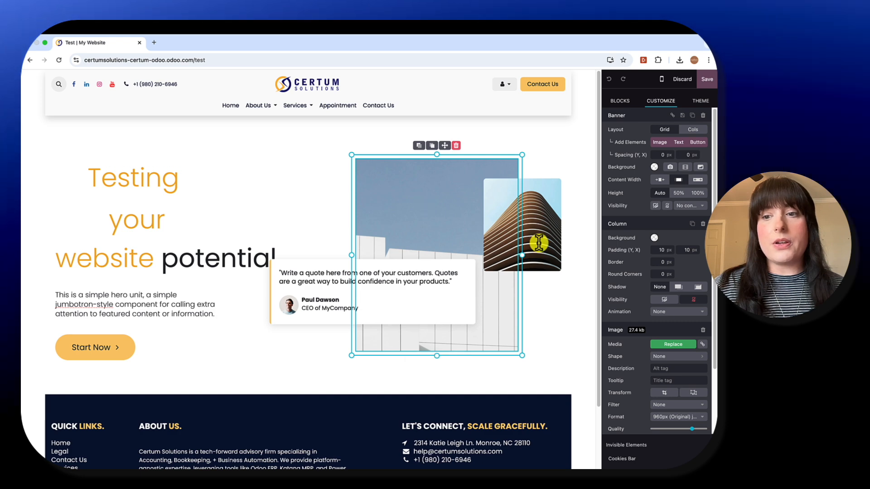
scroll(635, 284, down, 4)
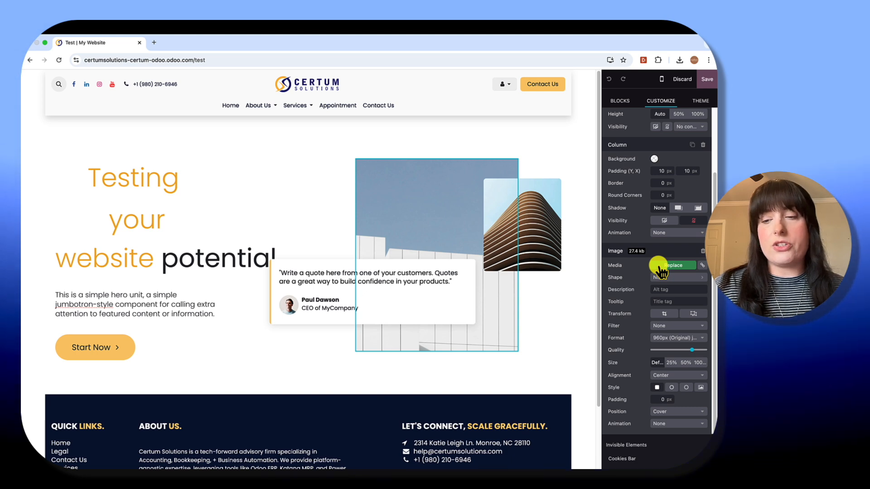
click(661, 268)
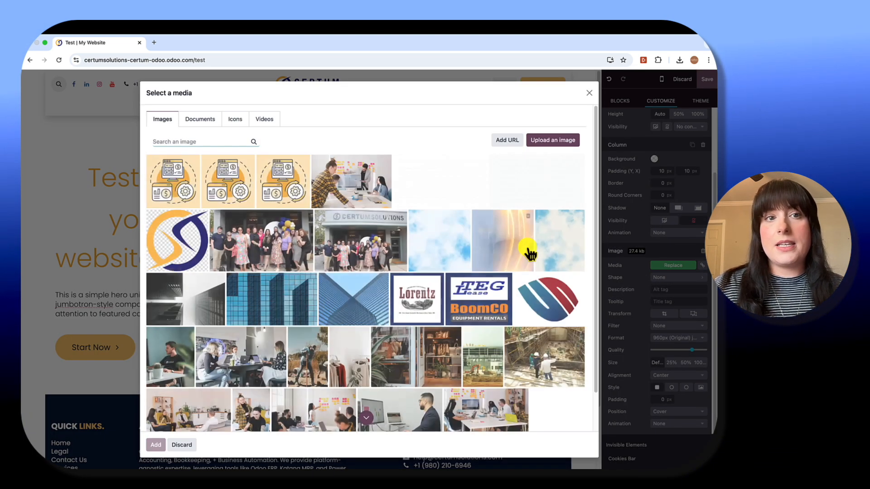
scroll(530, 254, down, 1)
scroll(530, 253, down, 1)
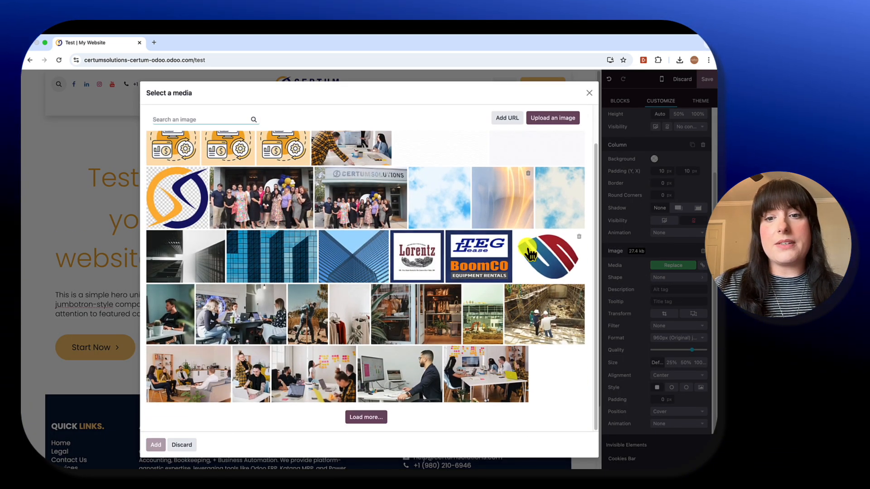
scroll(531, 254, up, 2)
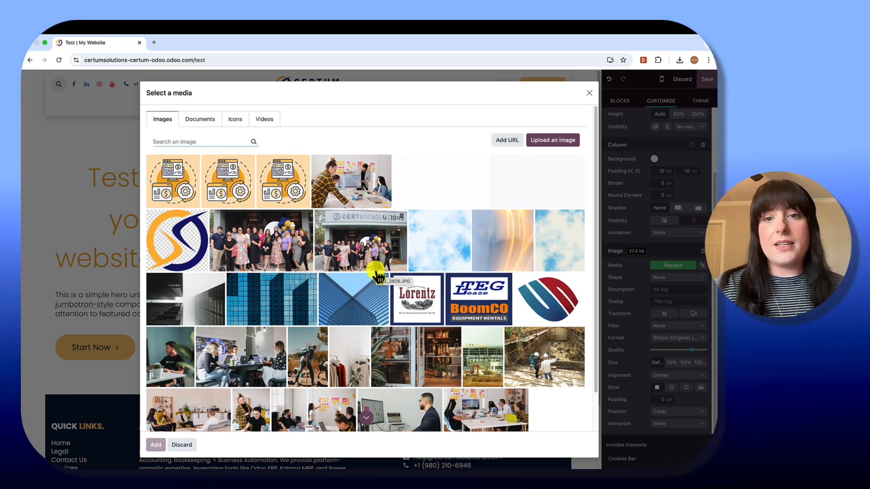
scroll(377, 276, down, 1)
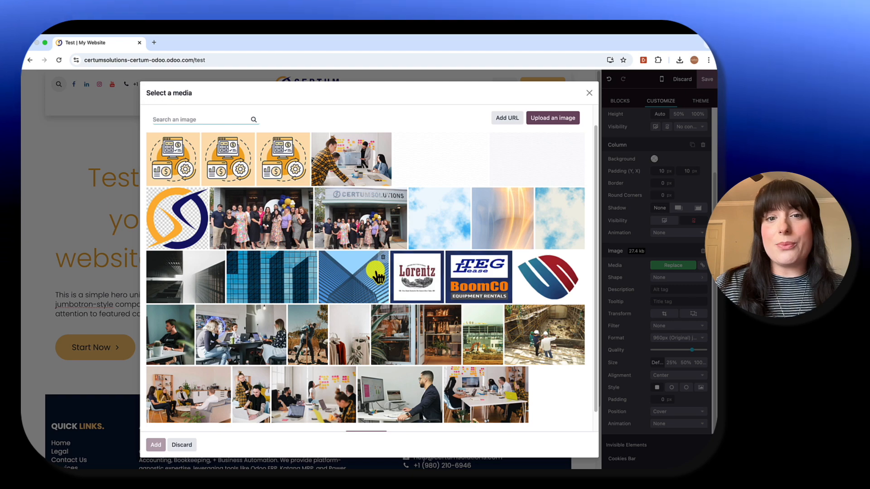
click(290, 278)
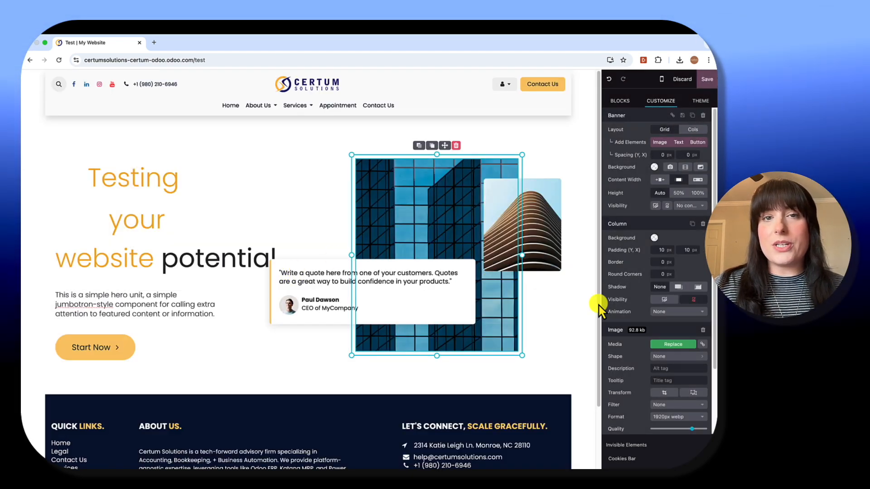
Step: Examine the shapes available for the large banner image, including the geometric, rounded, panel and composite ones
scroll(627, 319, down, 3)
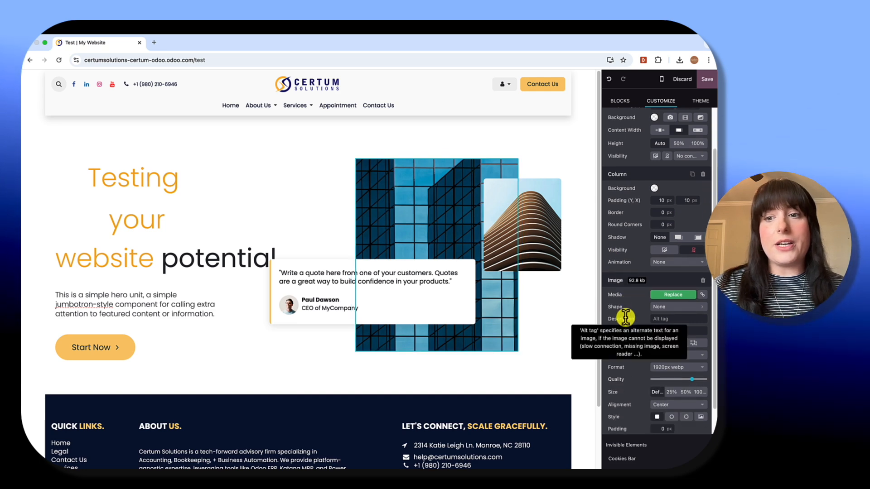
click(664, 283)
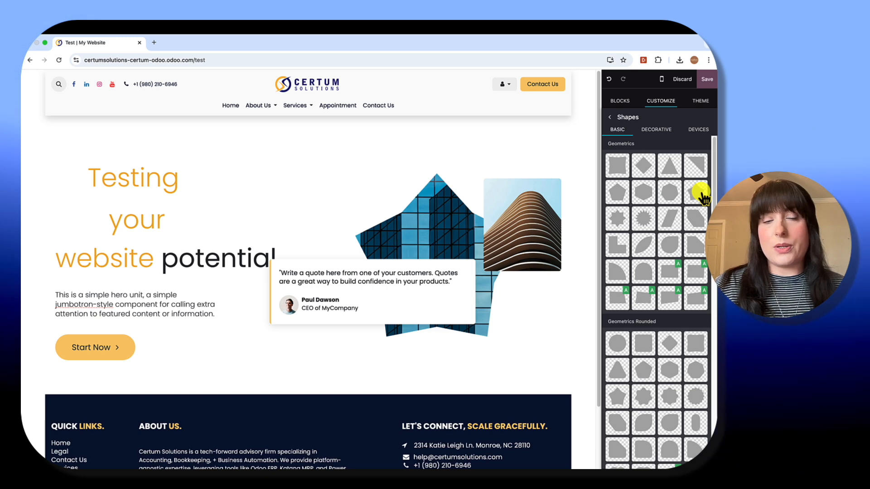
scroll(657, 272, down, 3)
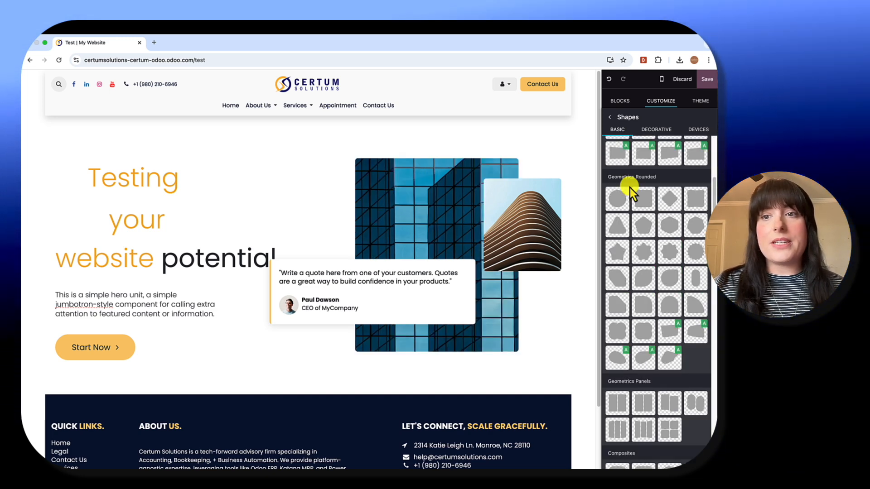
scroll(632, 204, down, 3)
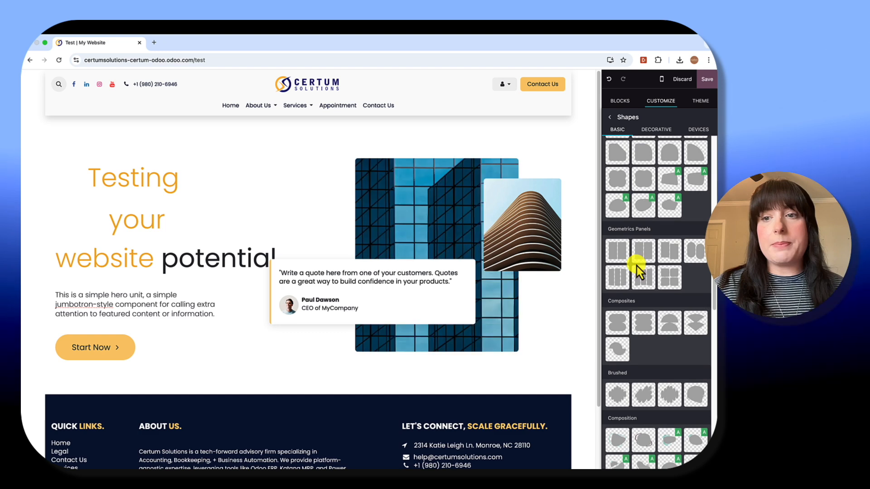
scroll(637, 266, down, 4)
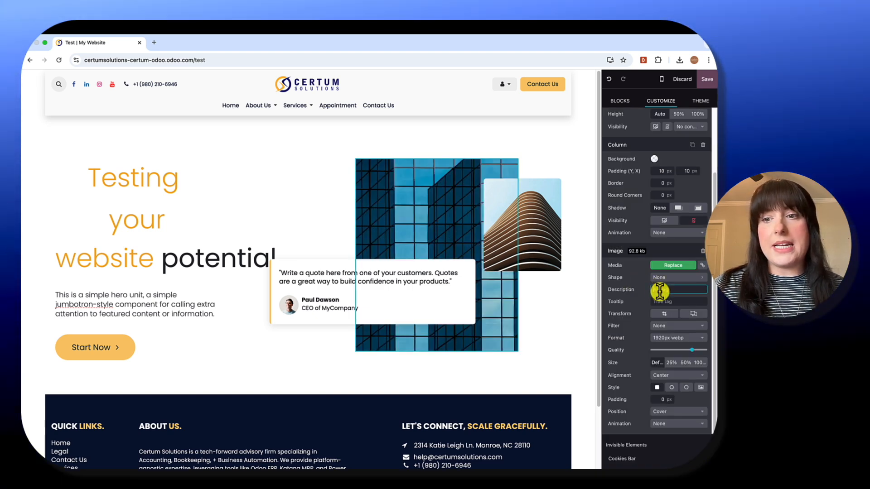
Step: Review the large image's description, tooltip, crop and size settings
click(670, 290)
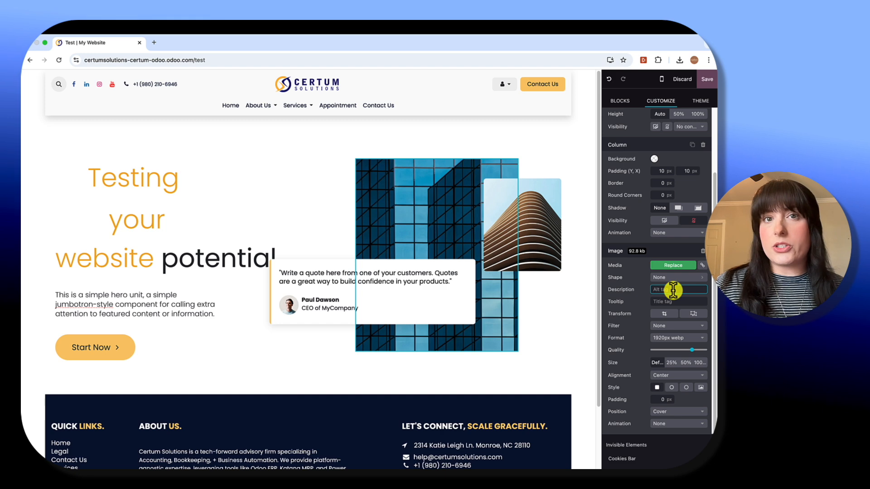
click(675, 302)
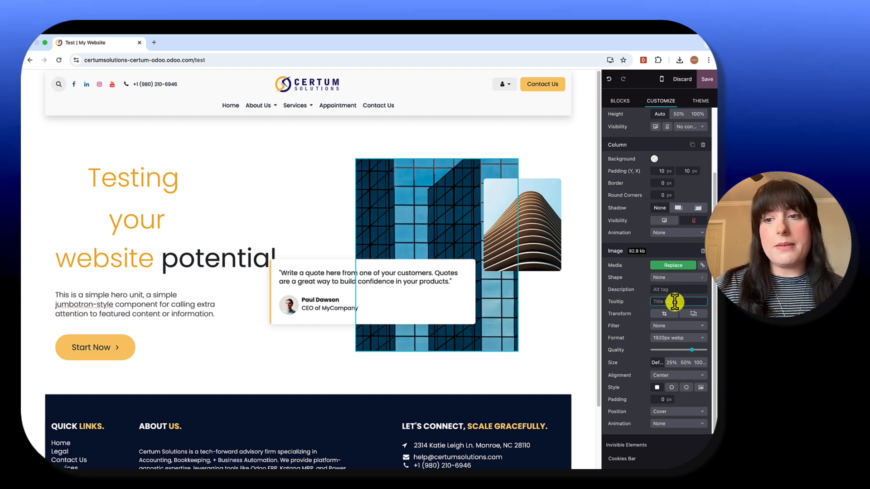
click(665, 314)
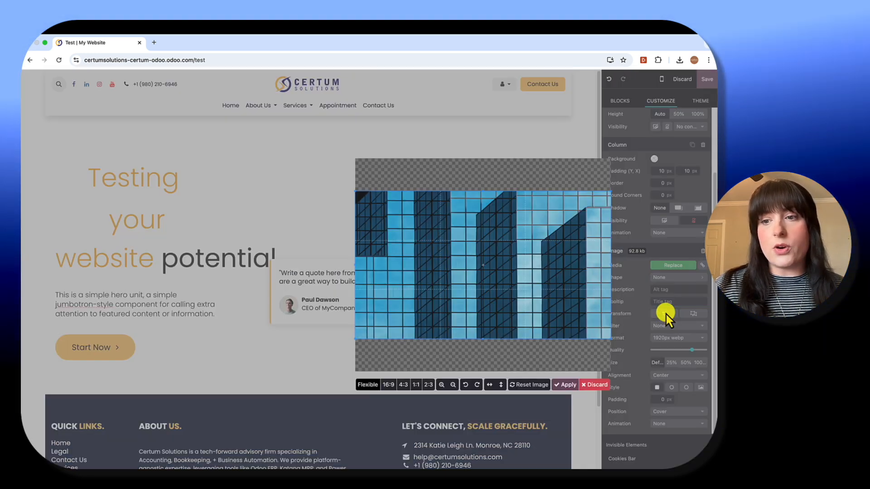
click(665, 364)
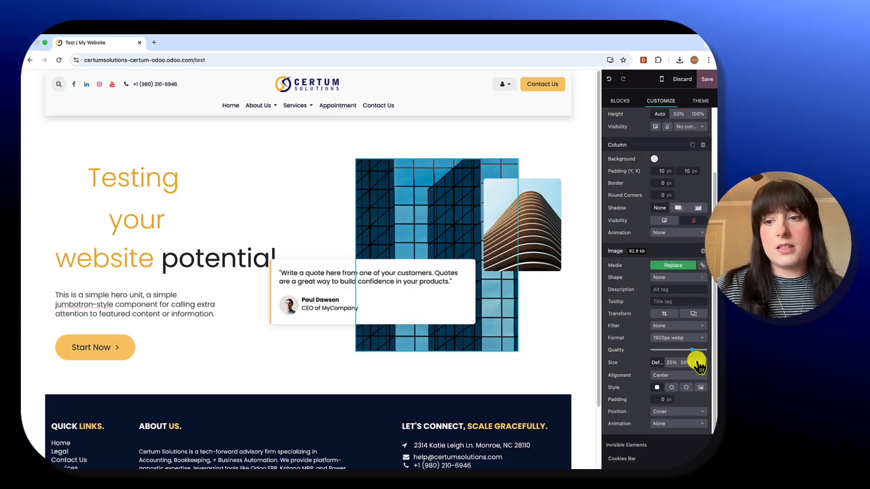
Step: Set the large image's alignment to Right, and try the Contain position before restoring Cover
click(676, 376)
click(641, 363)
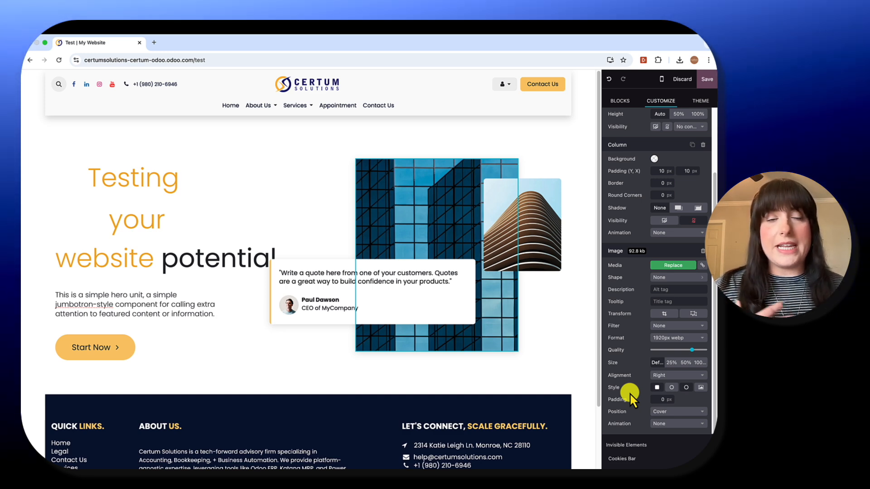
click(658, 413)
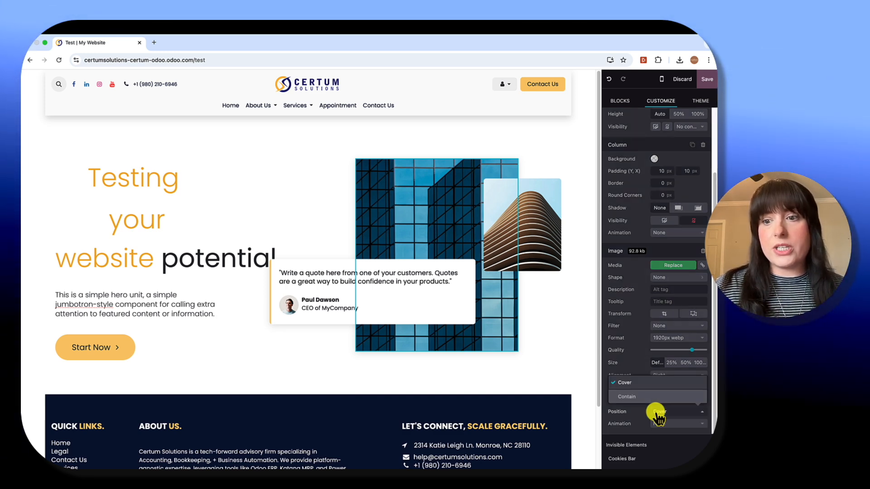
click(635, 398)
click(660, 412)
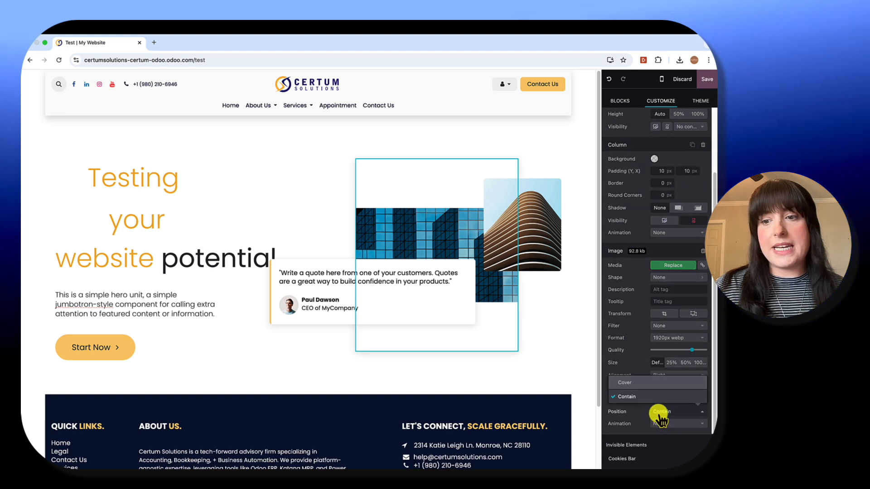
click(633, 384)
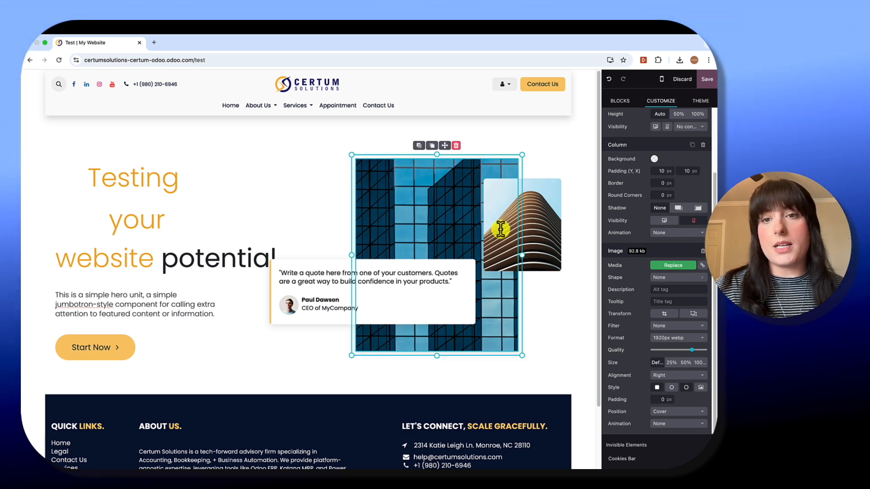
Step: Give the large image an On Hover animation, trying the Mirror Blur effect before choosing Zoom In
click(660, 425)
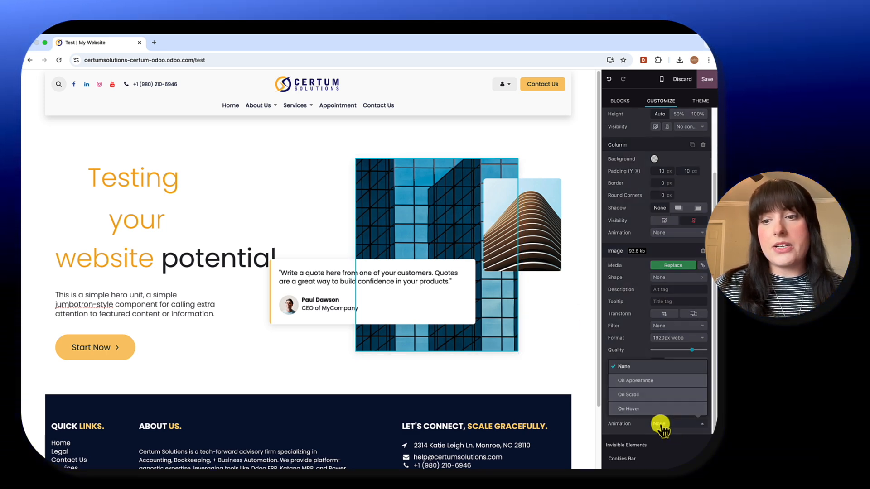
click(630, 409)
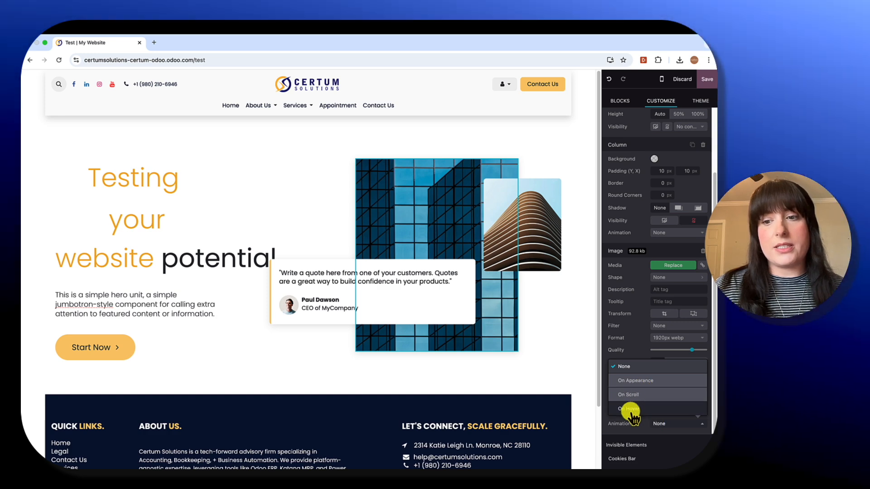
click(655, 413)
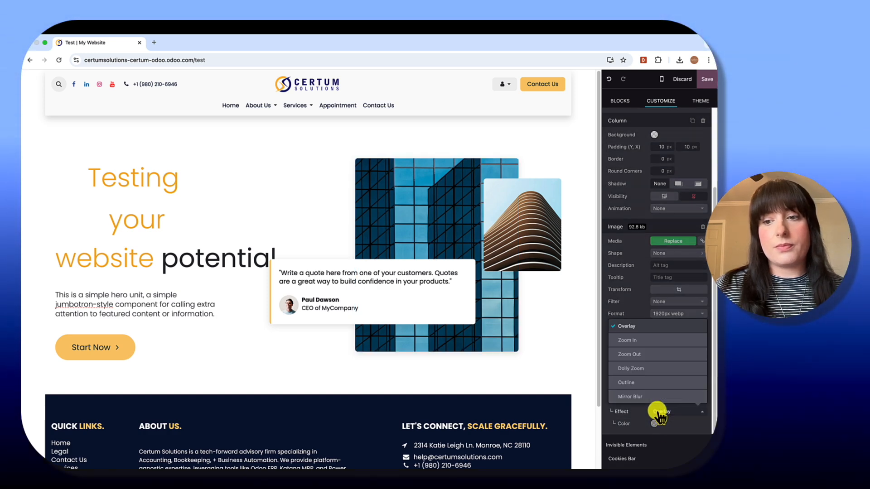
click(645, 449)
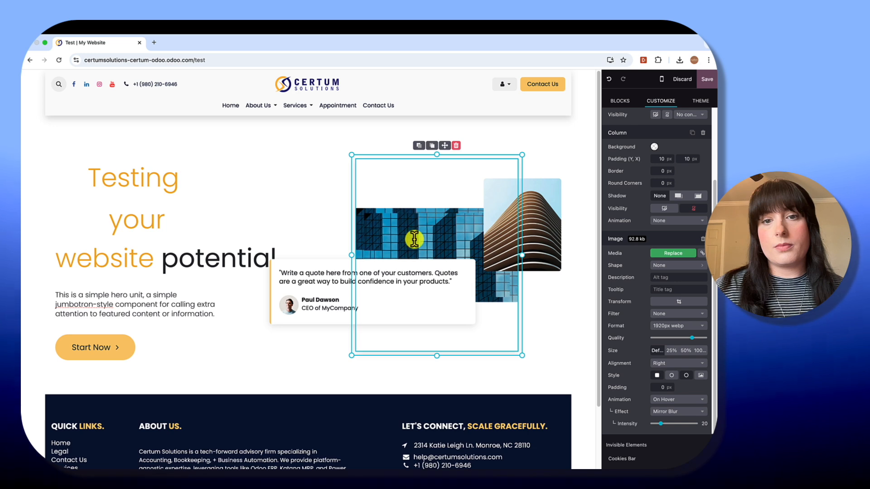
click(660, 411)
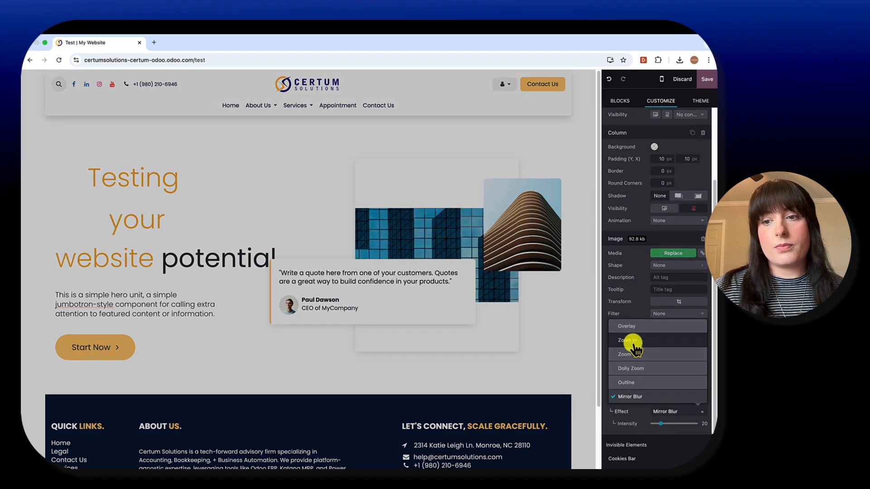
click(630, 340)
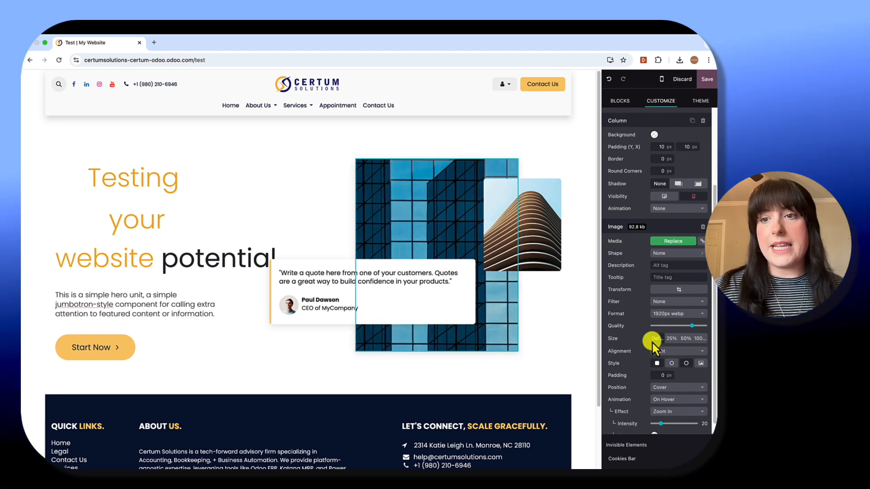
scroll(686, 358, down, 1)
click(489, 136)
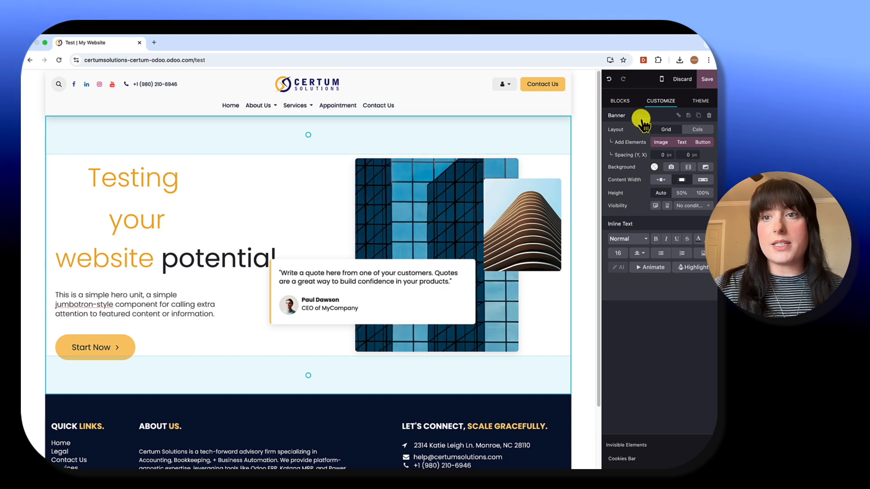
click(621, 102)
scroll(636, 208, down, 5)
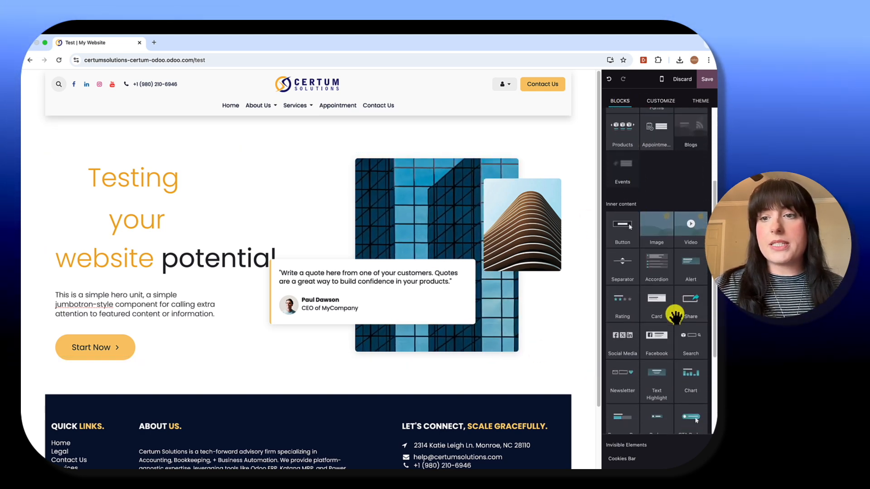
scroll(666, 219, down, 2)
drag(661, 203, 557, 204)
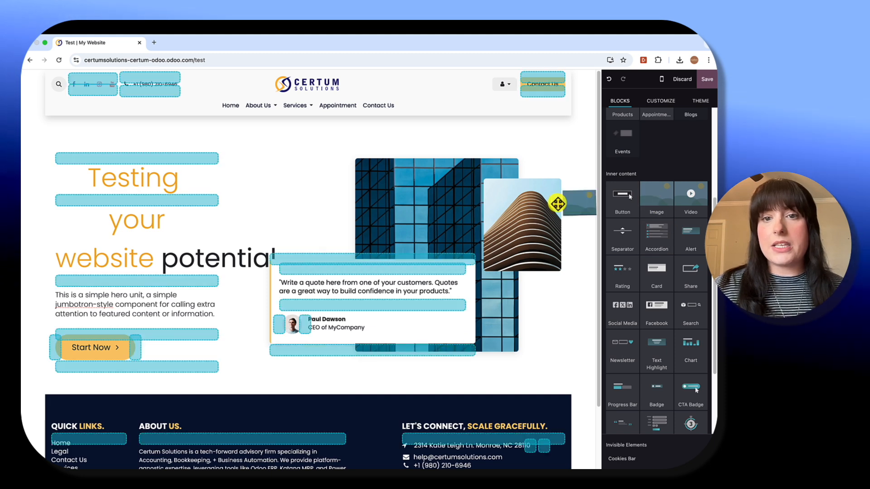
drag(366, 192, 441, 250)
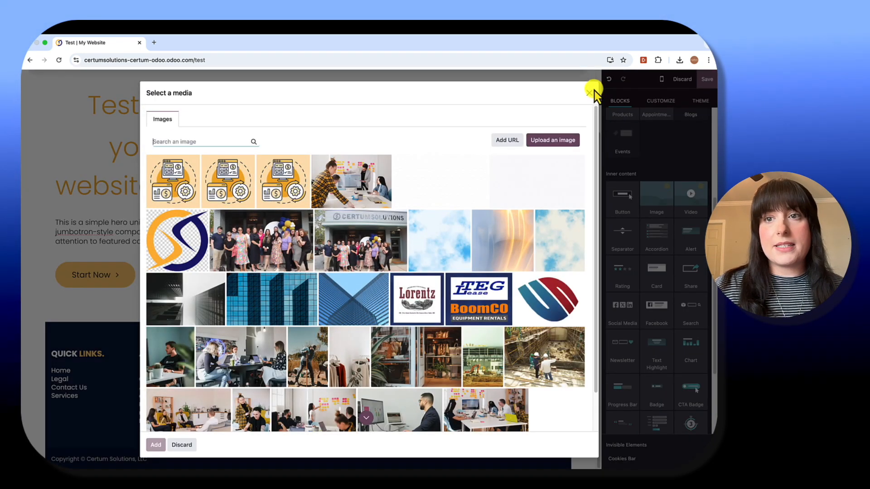
click(589, 93)
Step: Add the blue cloudy sky image to the banner as a narrow picture between the heading and the large building image
click(303, 183)
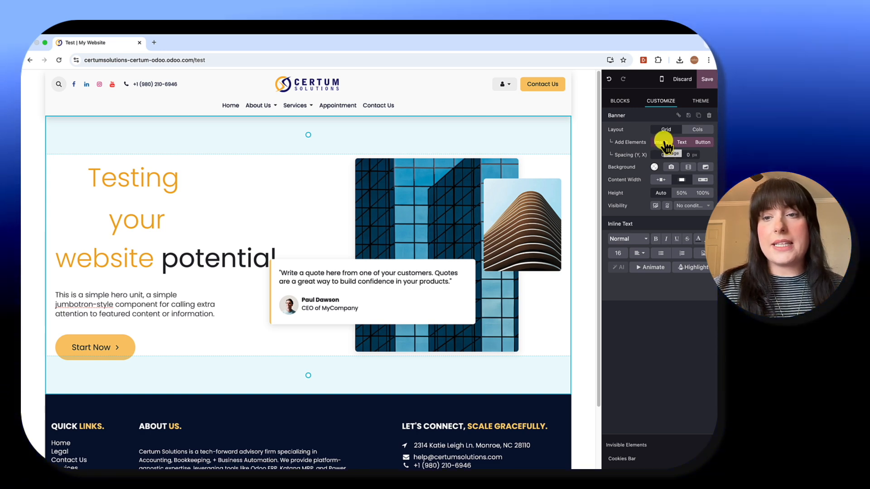
click(660, 143)
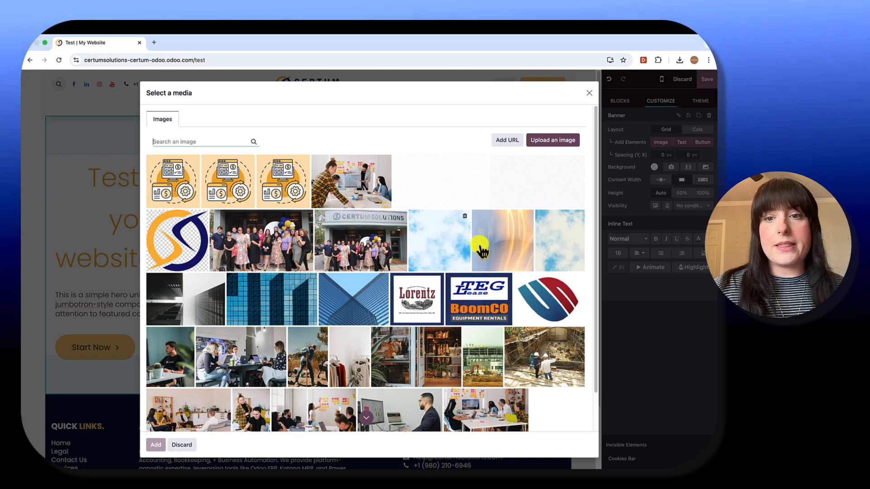
click(447, 247)
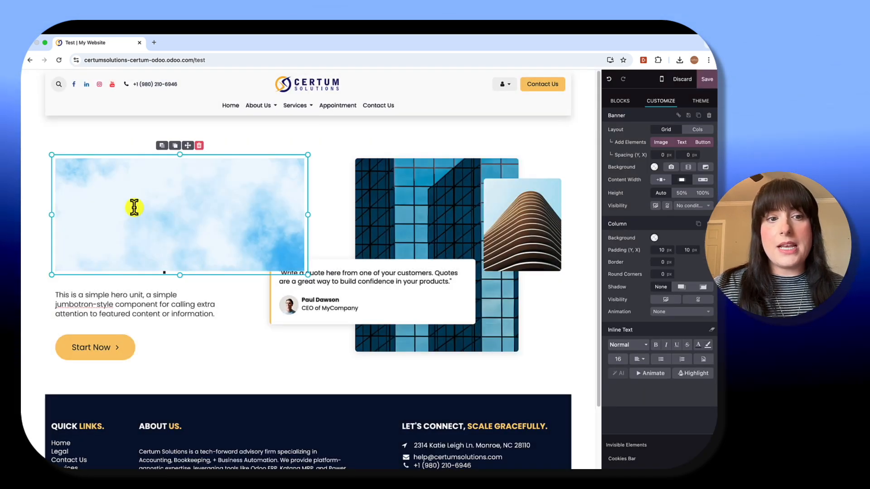
drag(53, 218, 223, 218)
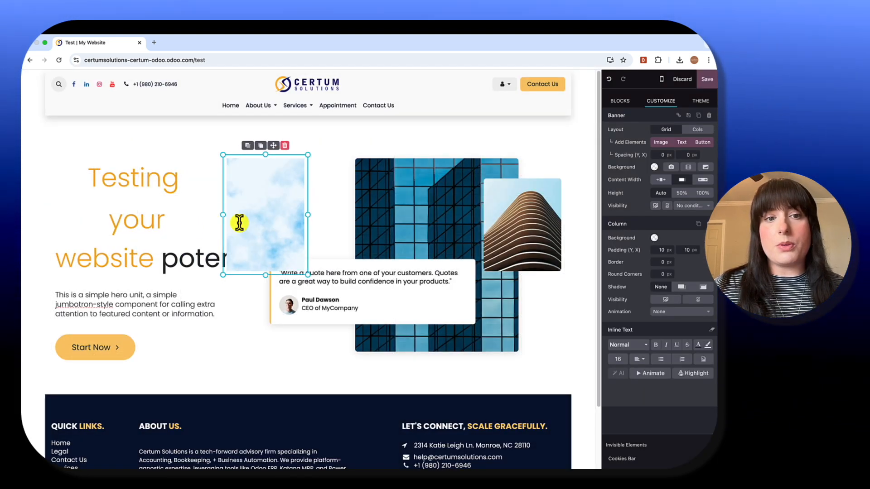
drag(299, 220, 333, 208)
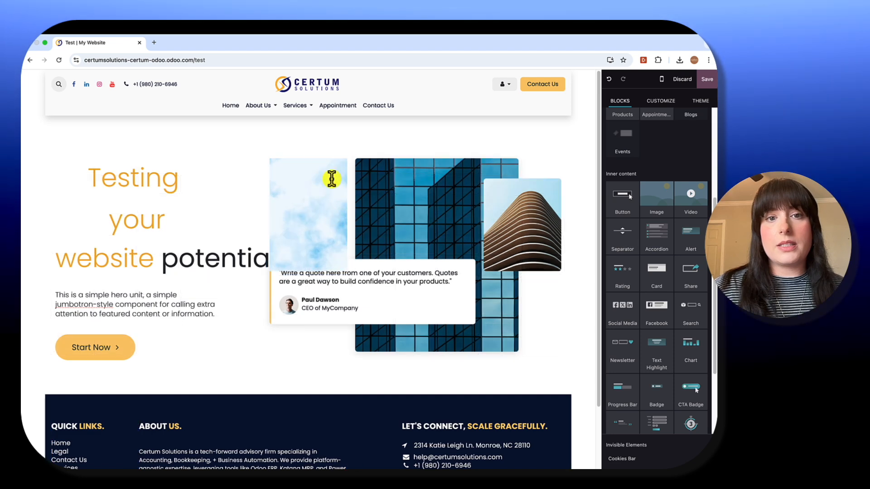
Step: Enlarge the cloudy sky image to match the large building image's height and place it behind the banner's heading text
drag(350, 275, 500, 351)
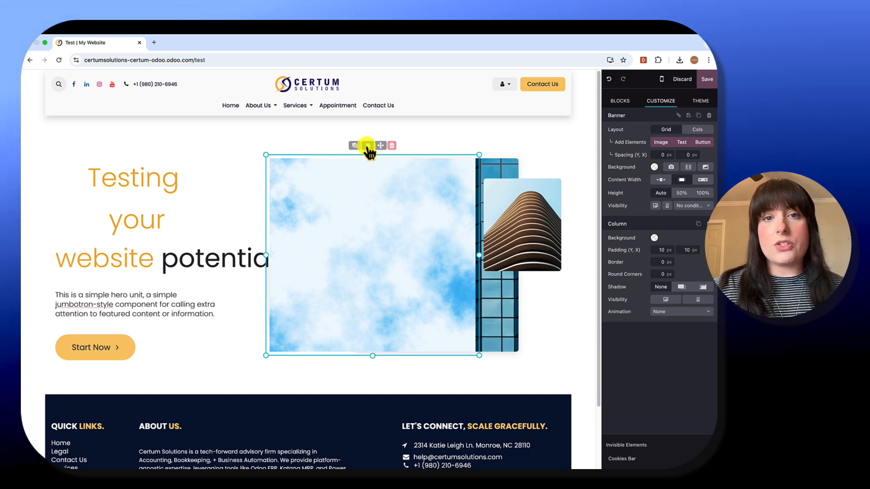
click(355, 146)
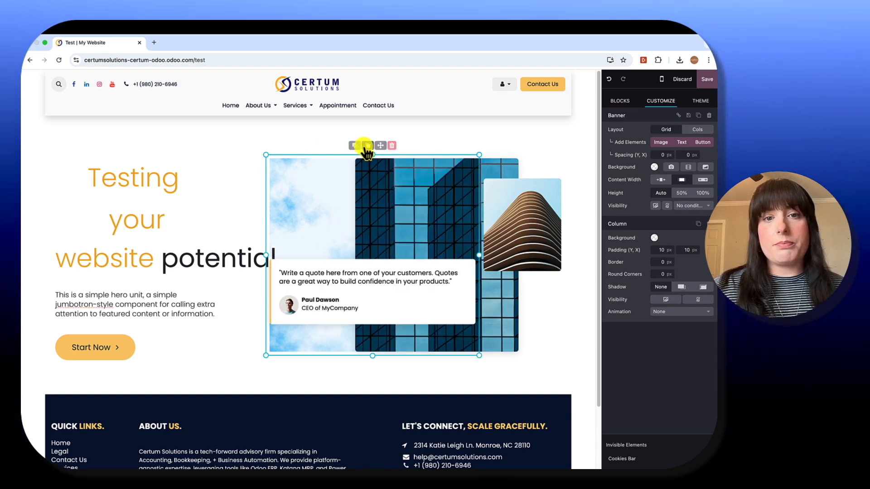
click(367, 147)
click(356, 148)
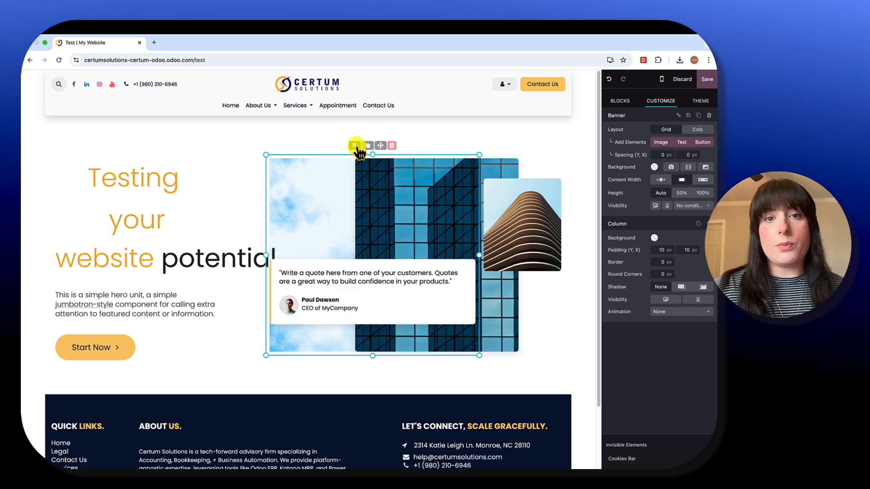
drag(315, 187, 89, 169)
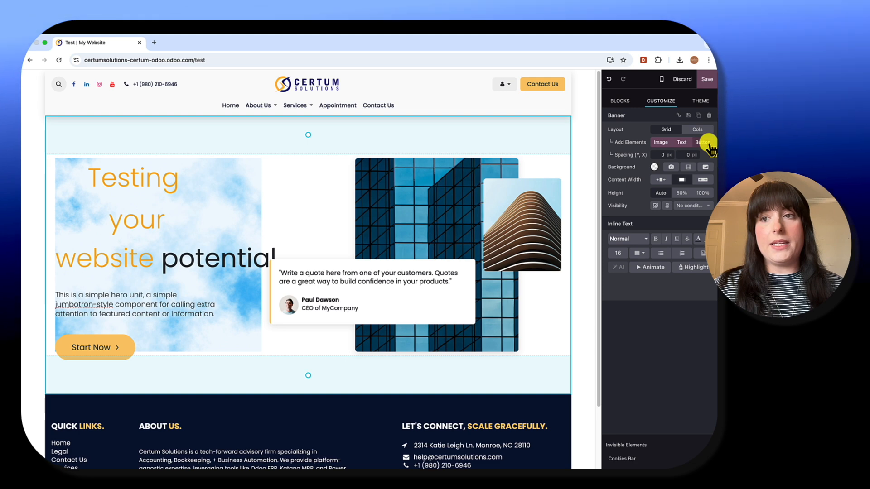
click(620, 100)
scroll(651, 306, down, 5)
scroll(648, 271, up, 2)
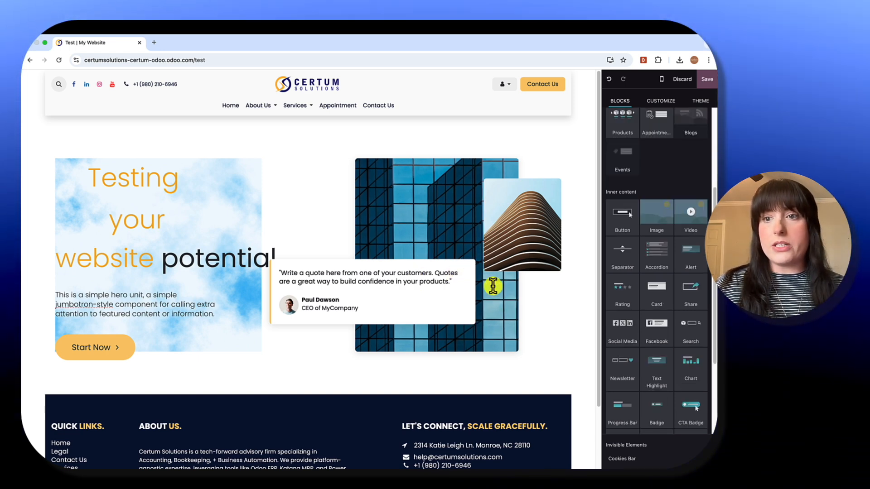
click(257, 199)
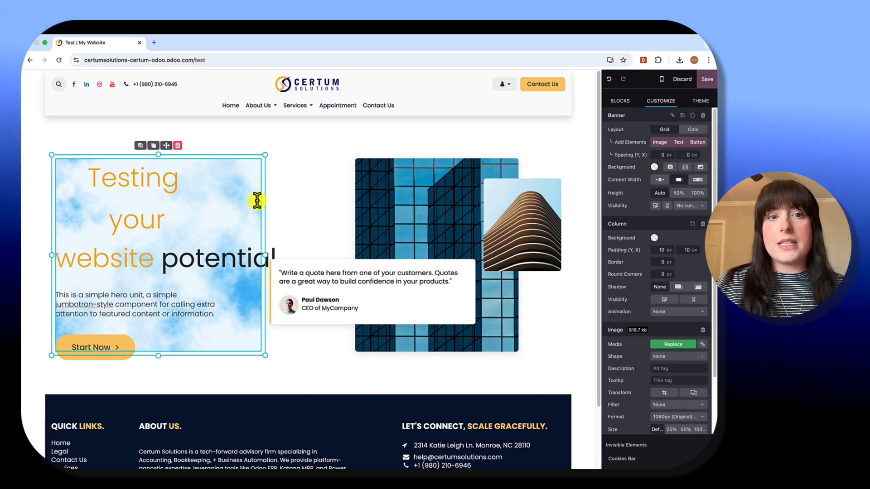
Step: Add a text element to the banner, move it beside the heading and enter "Test"
click(302, 183)
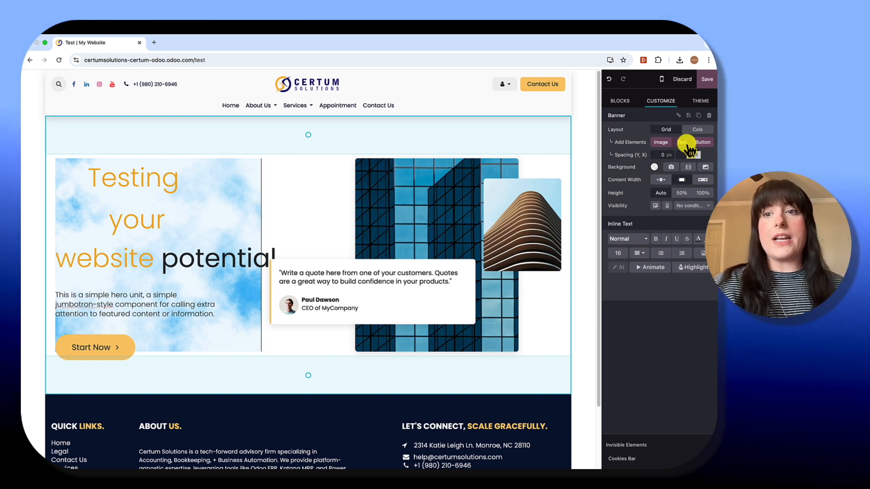
click(686, 144)
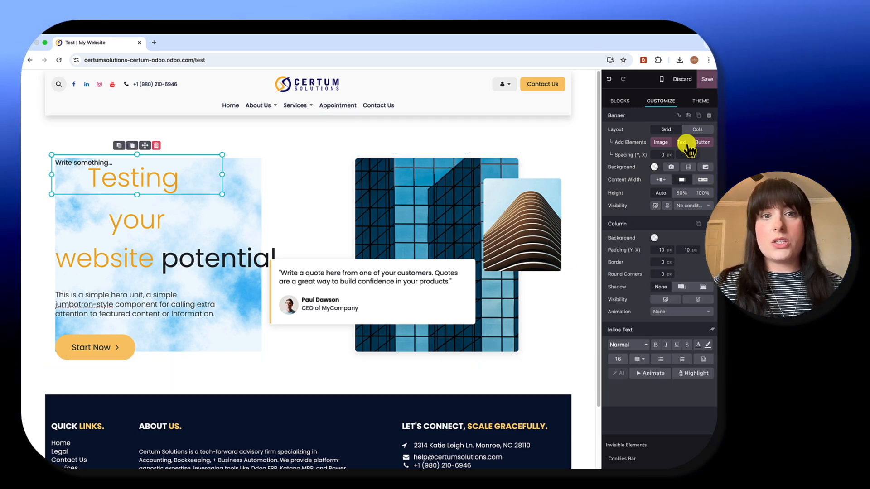
drag(145, 144, 274, 166)
click(224, 182)
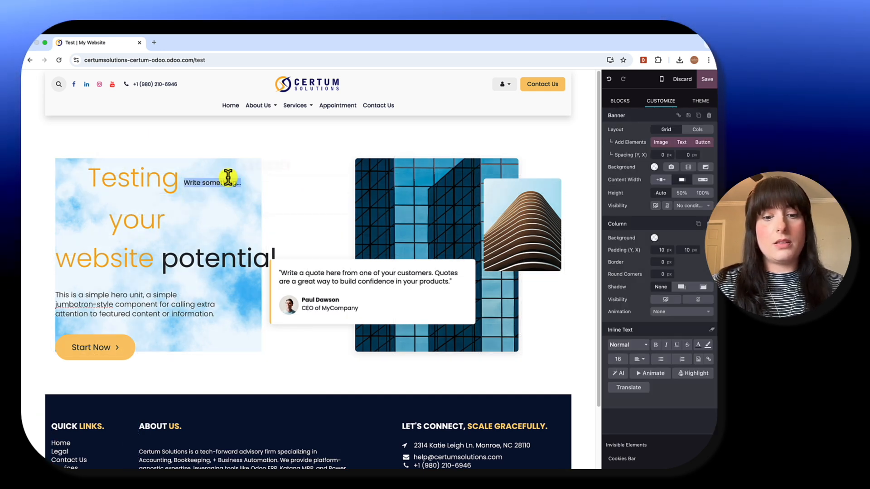
text(Test)
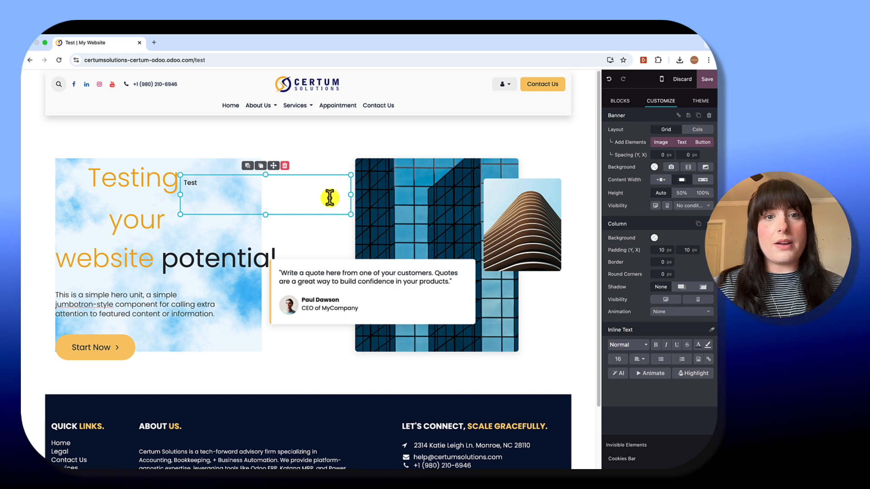
Step: Narrow the "Test" text box and place it at the banner's upper edge between the sky and large building images
drag(352, 195, 222, 194)
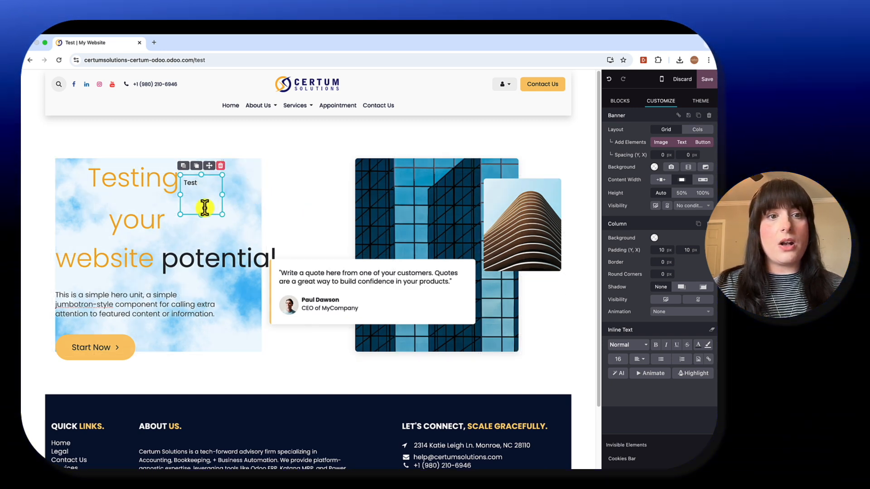
drag(209, 165, 295, 167)
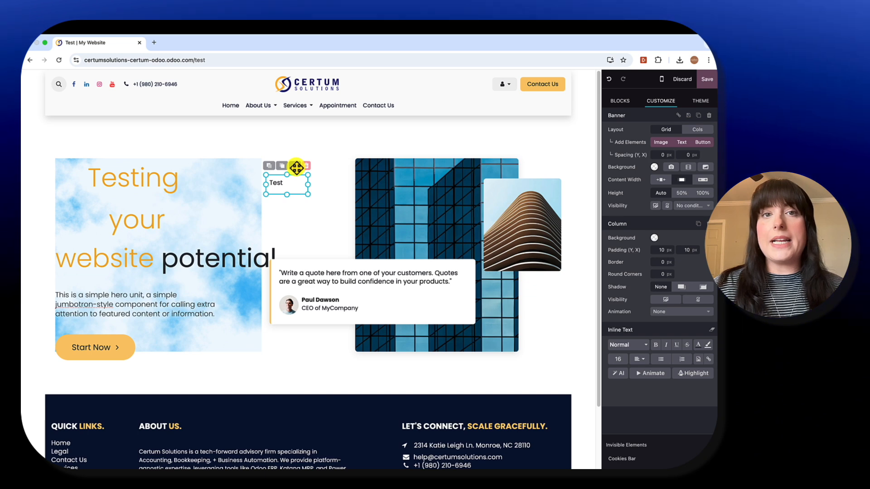
drag(294, 169, 316, 151)
Step: Widen the heading's text box past the sky image's edge so the word "potential" fits inside it
click(237, 178)
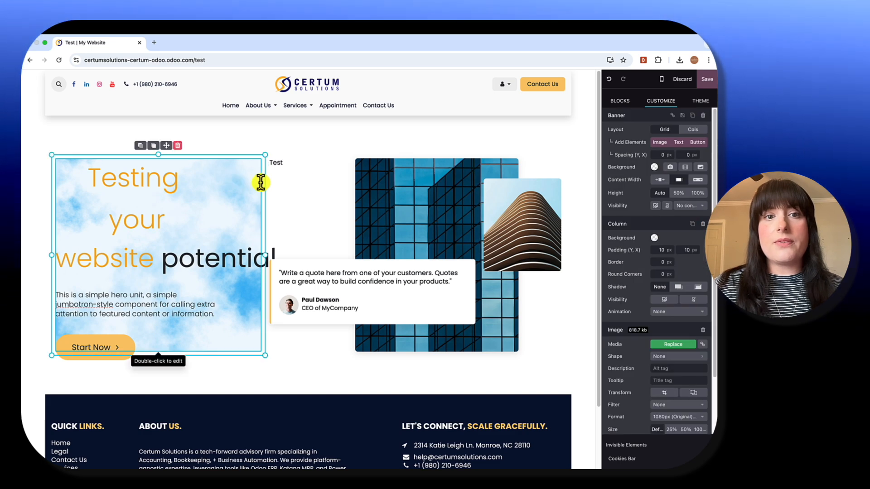
double_click(227, 258)
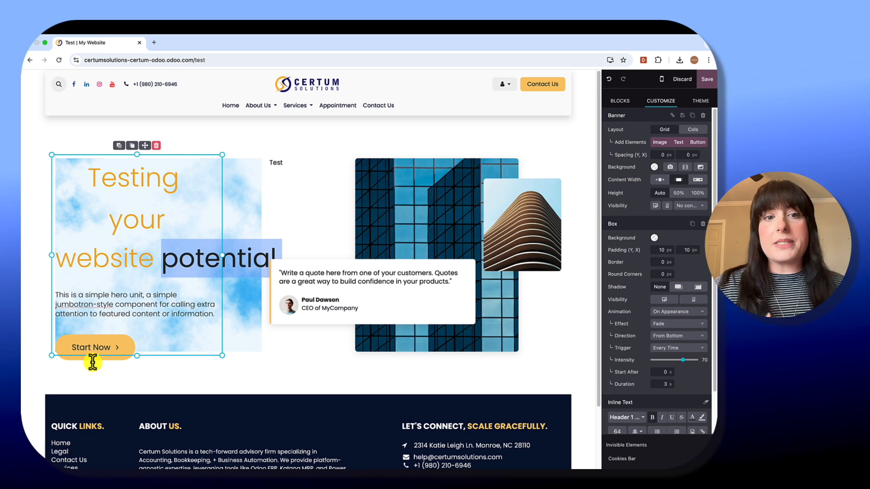
drag(222, 255, 317, 250)
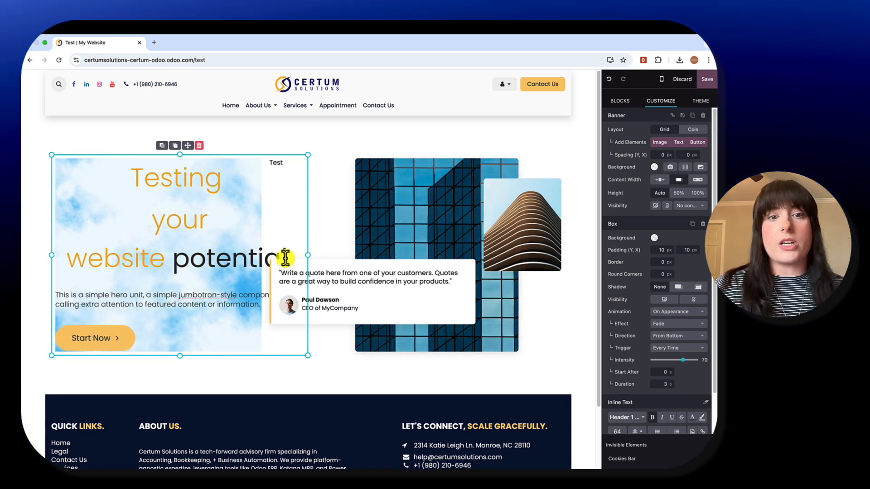
click(334, 235)
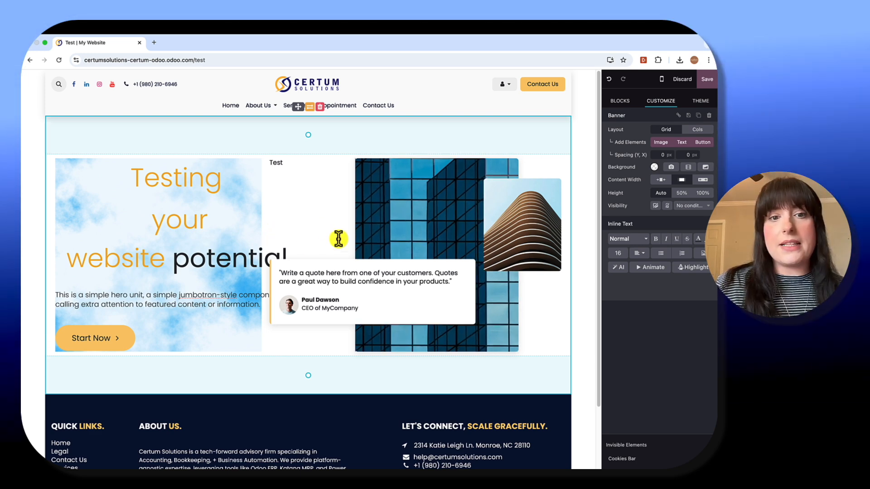
Step: Give the Start Now button an On Appearance animation with the Fade effect, In Place direction and Every Time trigger
click(120, 343)
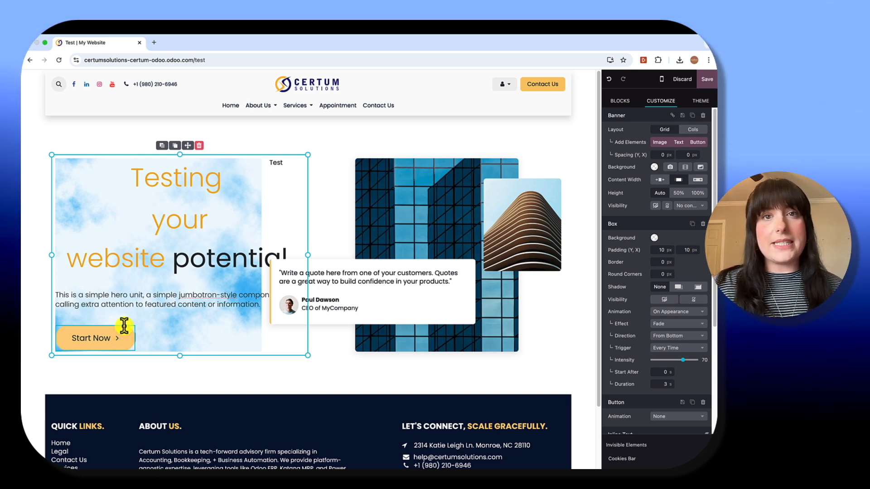
click(110, 339)
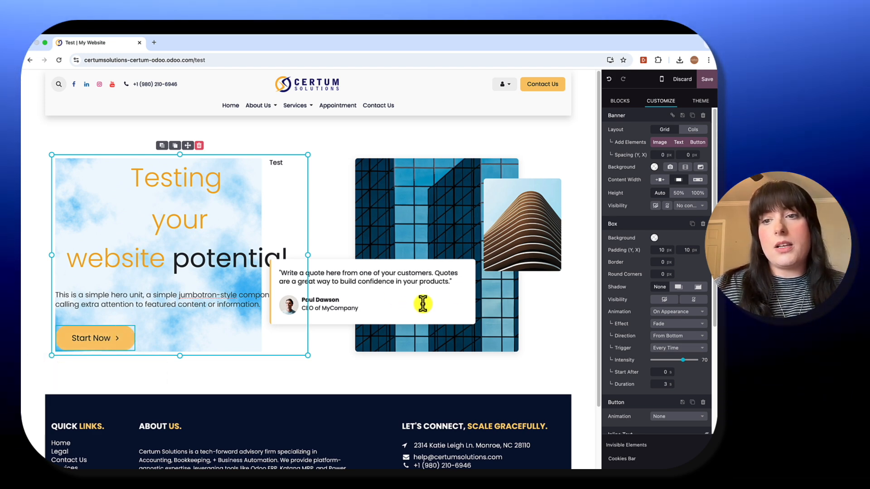
scroll(626, 293, down, 1)
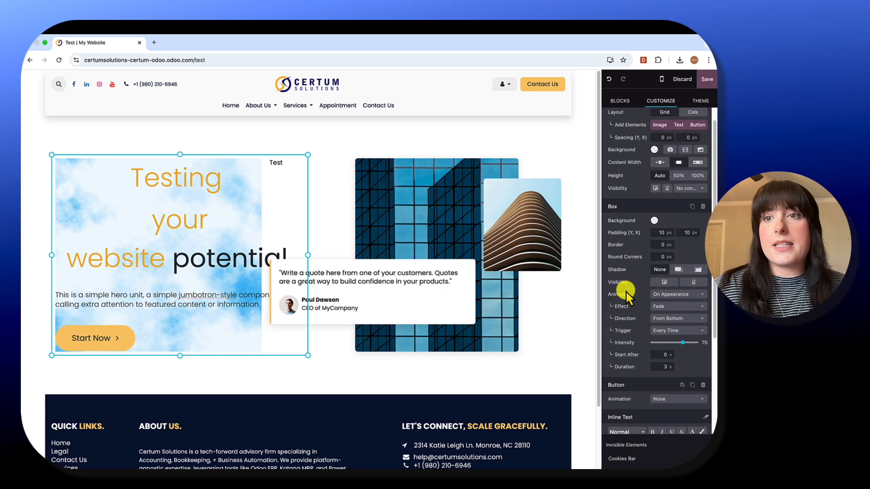
scroll(626, 292, down, 5)
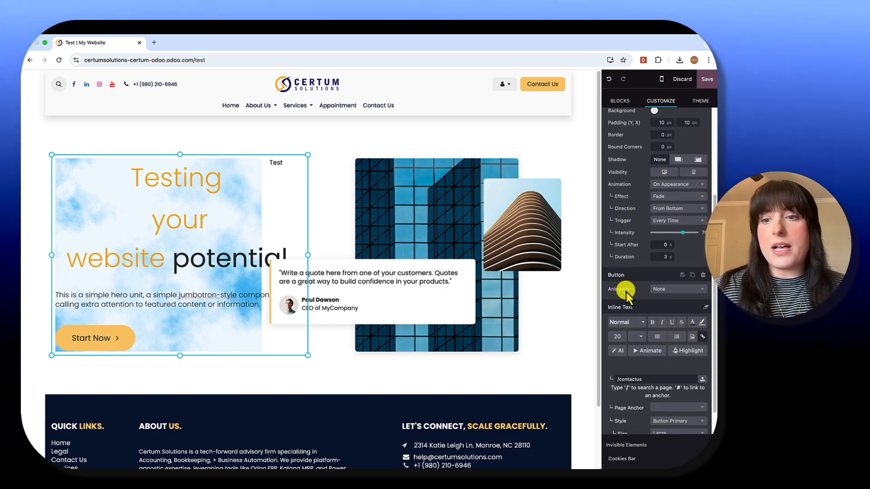
scroll(626, 292, down, 2)
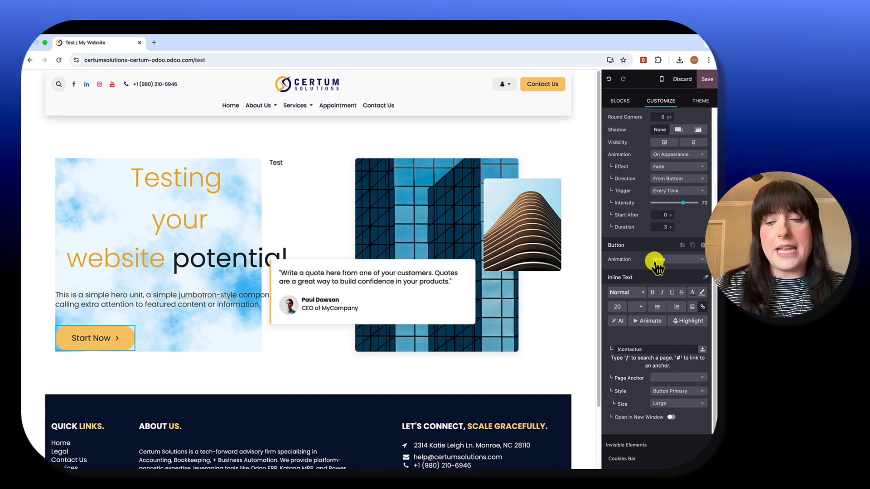
click(655, 260)
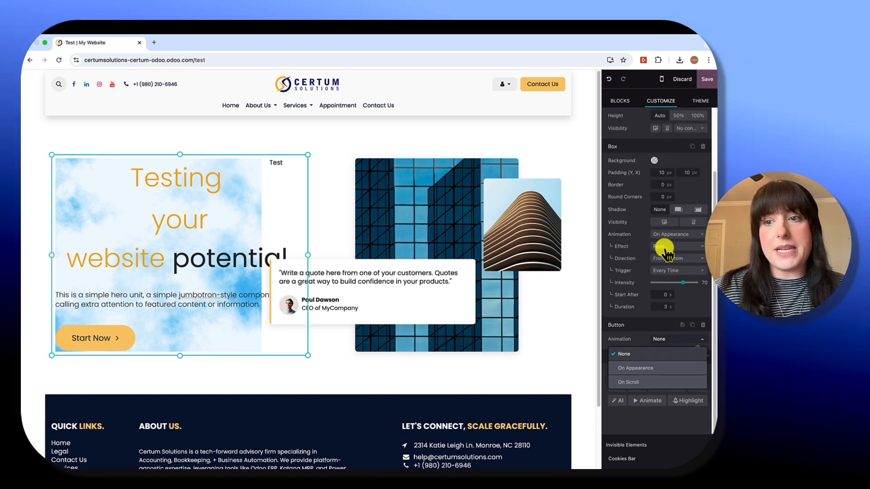
click(666, 271)
click(665, 272)
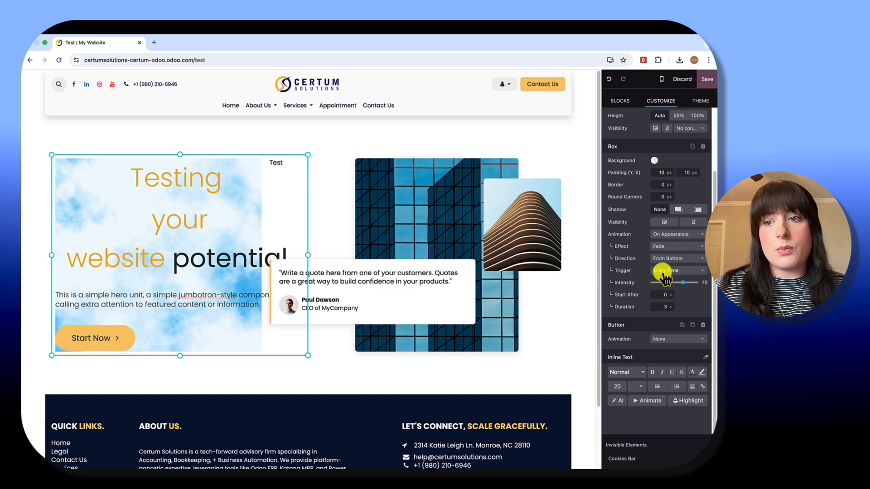
click(657, 339)
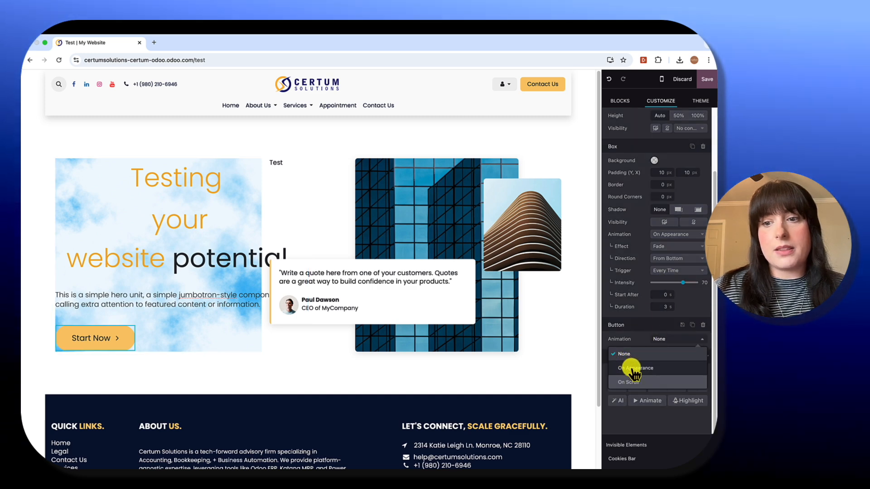
click(644, 362)
click(660, 315)
click(635, 341)
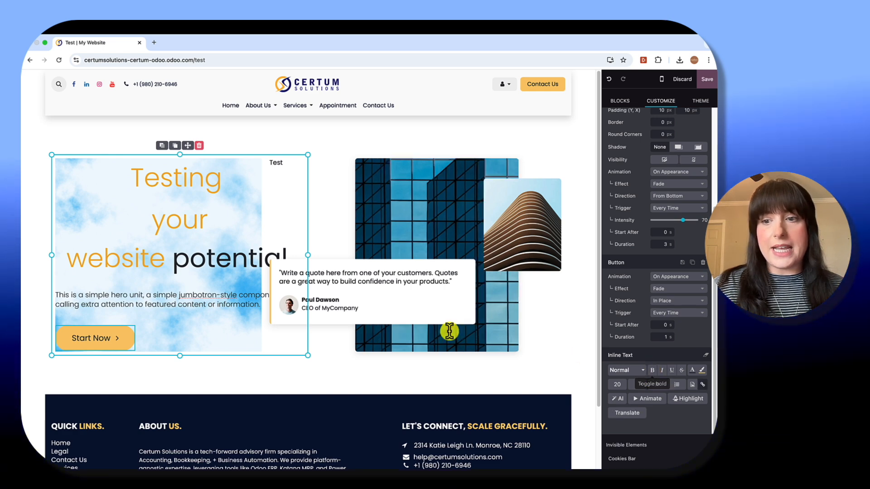
Step: Review the text styles and link options available for the Start Now button's label
drag(69, 338, 171, 331)
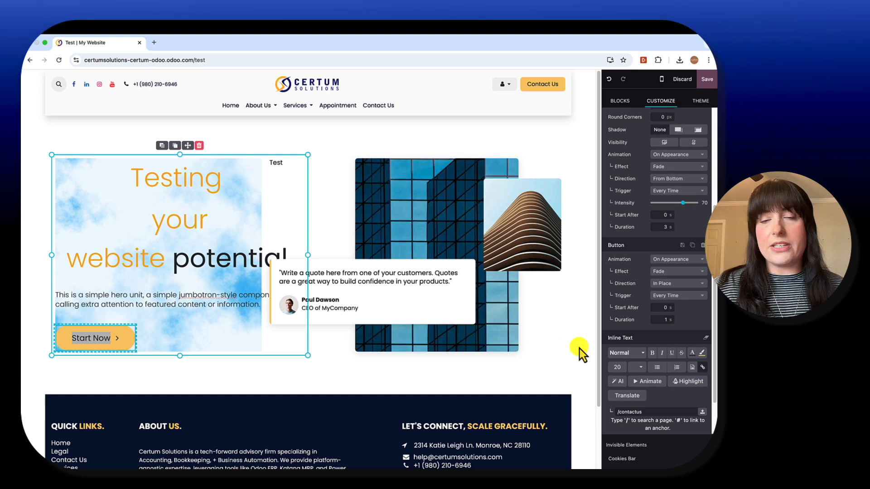
scroll(592, 350, down, 2)
scroll(669, 383, down, 2)
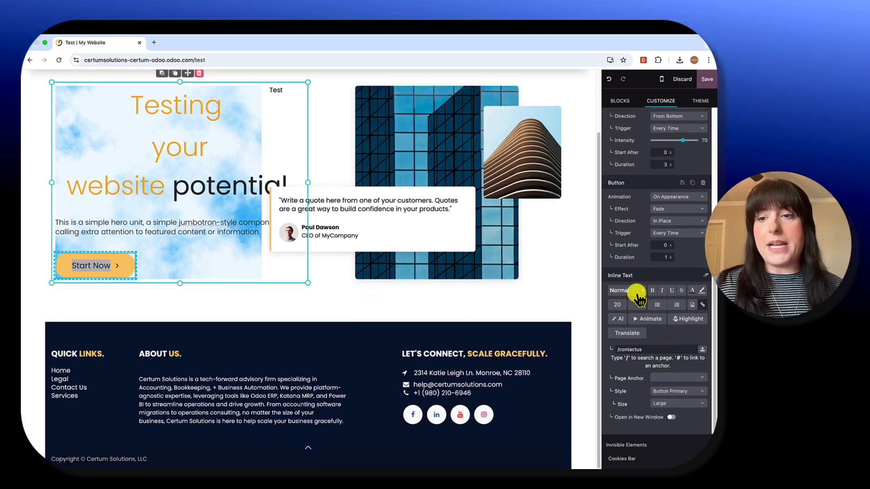
click(639, 291)
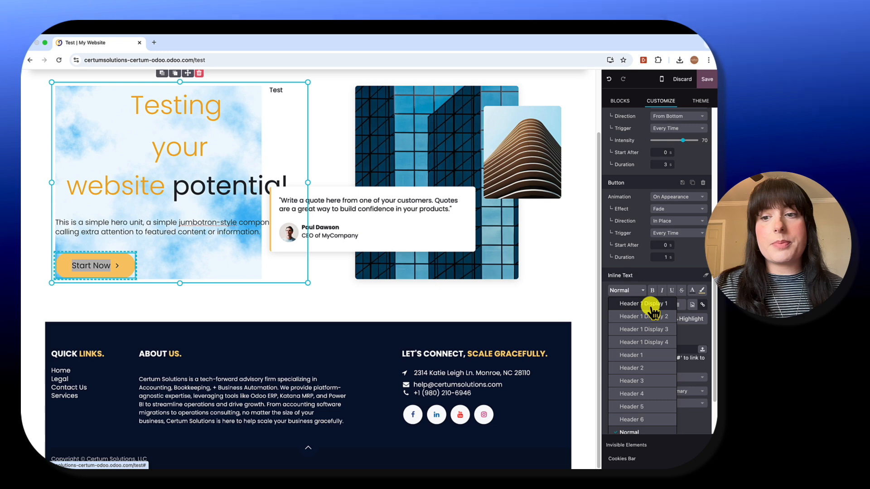
scroll(642, 381, down, 2)
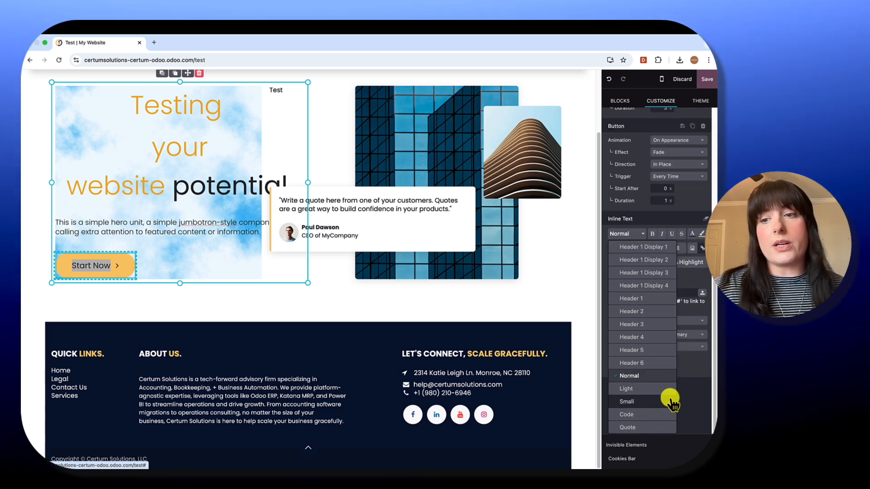
click(686, 371)
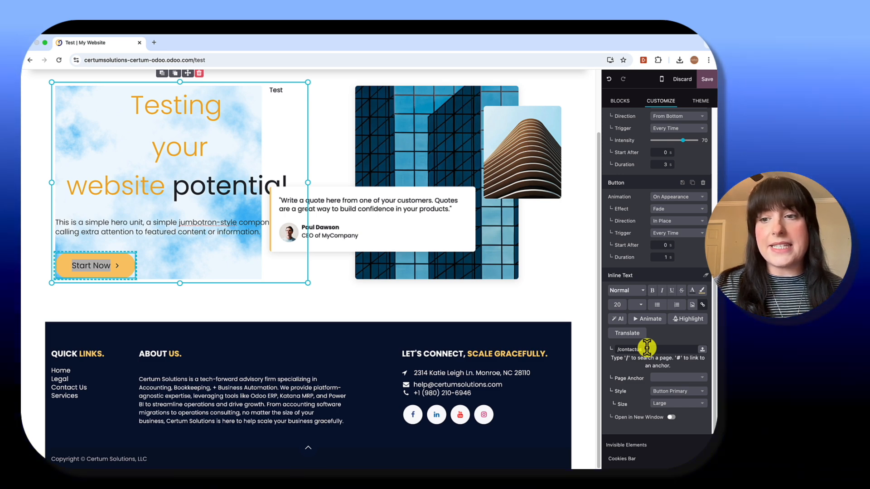
Step: Highlight the Start Now label with an orange Underline
click(689, 320)
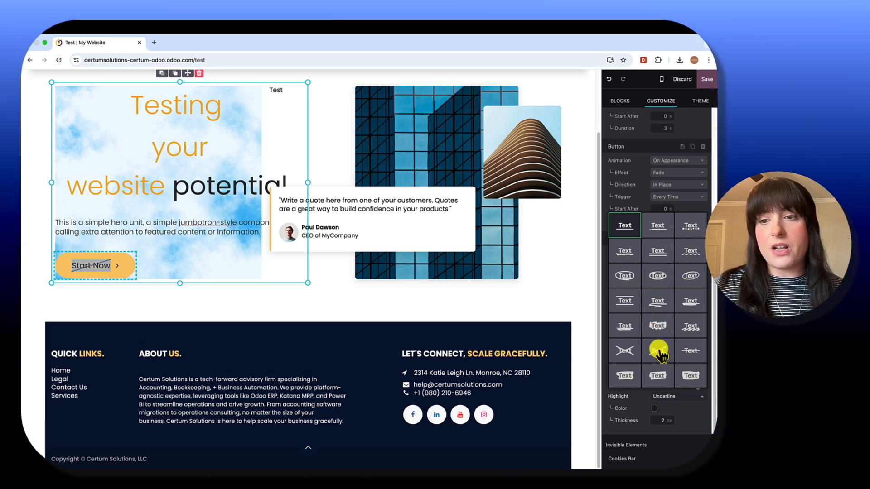
click(624, 260)
click(654, 405)
click(665, 300)
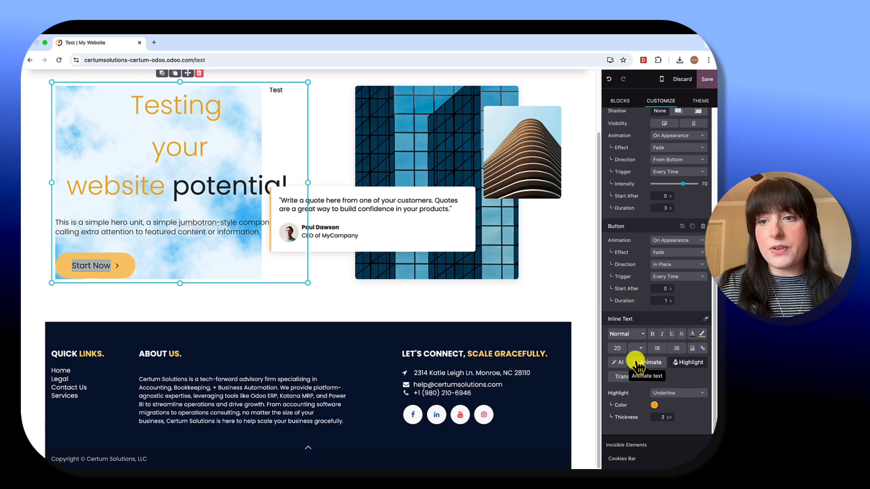
Step: Add a Button block inside the banner's customer quote card, between the quote text and its author
scroll(636, 363, up, 4)
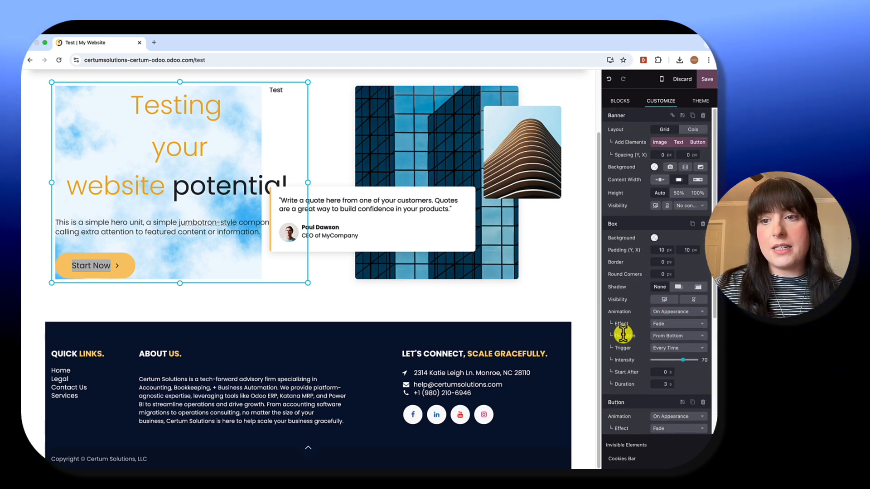
click(294, 305)
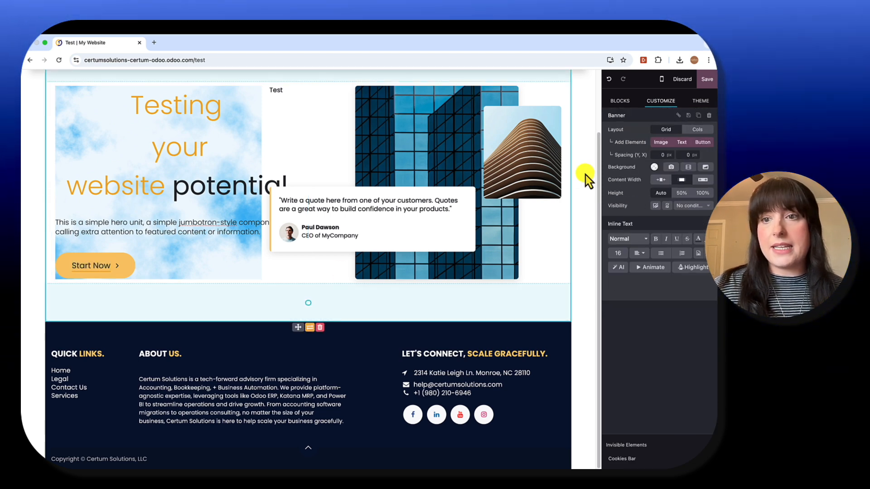
click(621, 100)
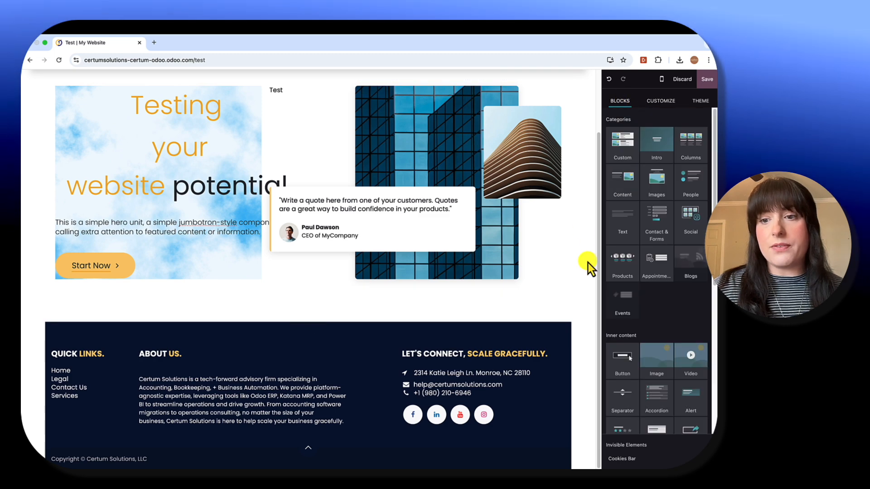
scroll(647, 305, down, 2)
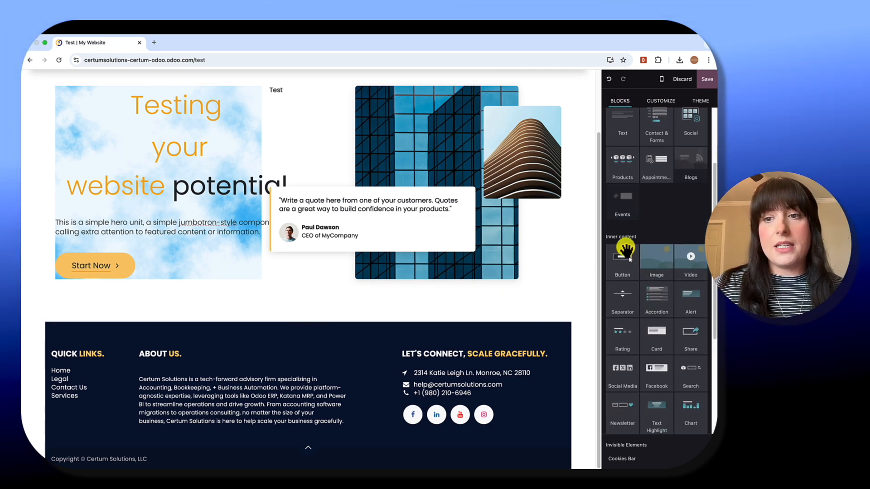
drag(626, 260, 437, 236)
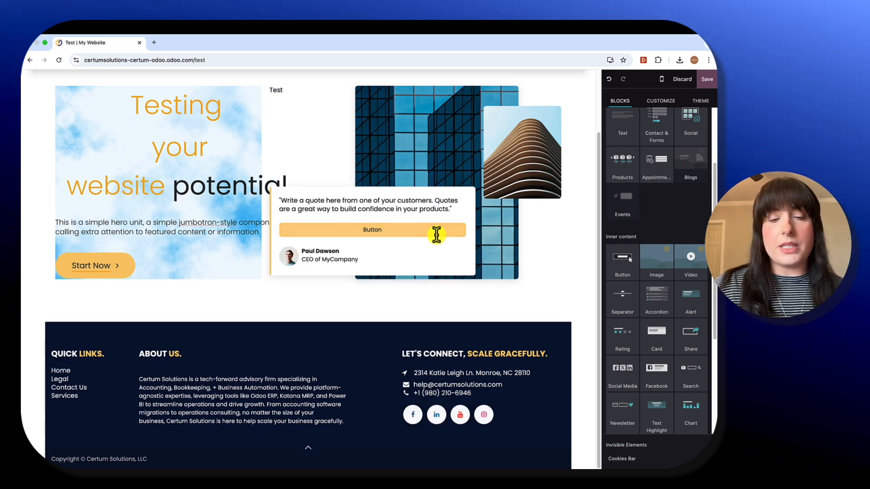
Step: Link the quote card's new button to the /appointment page
click(285, 228)
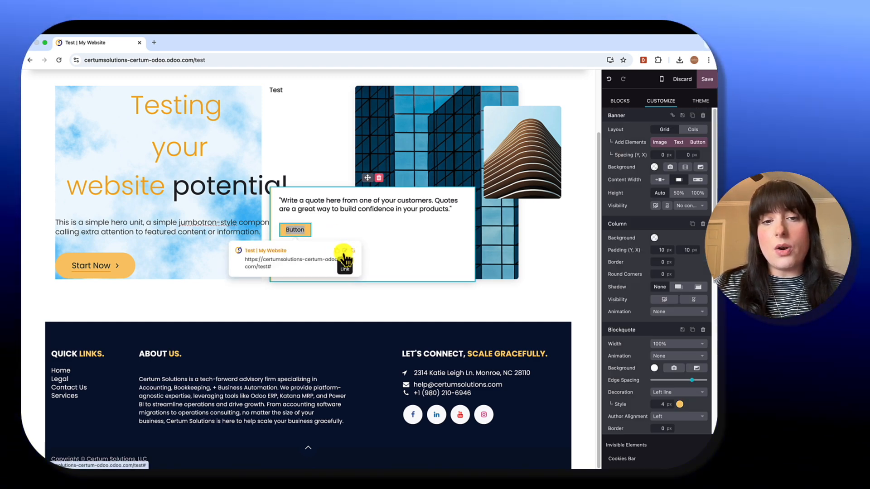
scroll(624, 263, down, 5)
scroll(624, 263, down, 1)
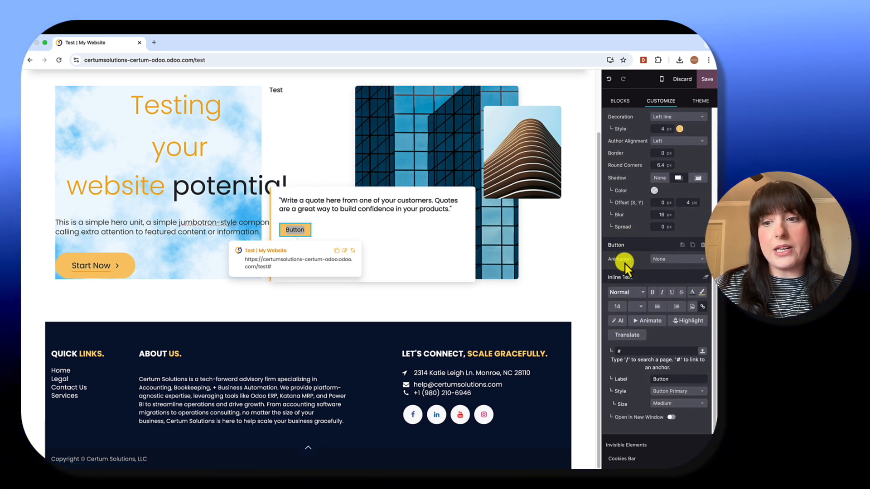
click(639, 352)
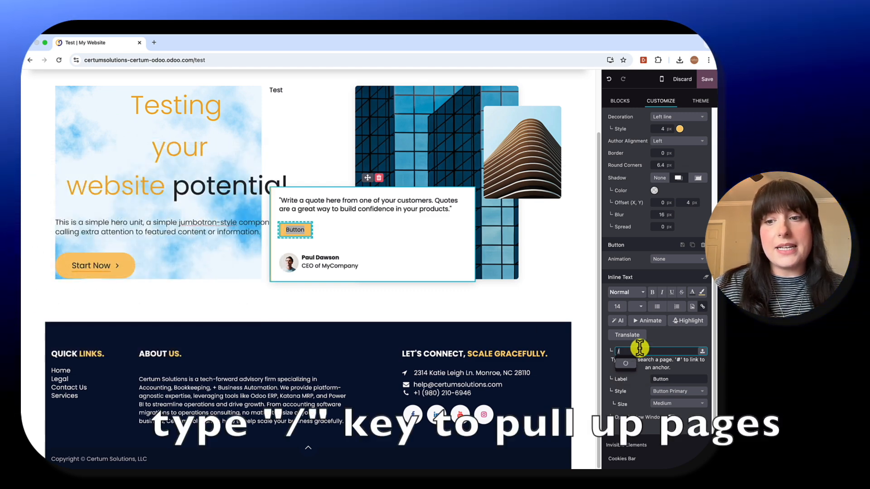
text(/)
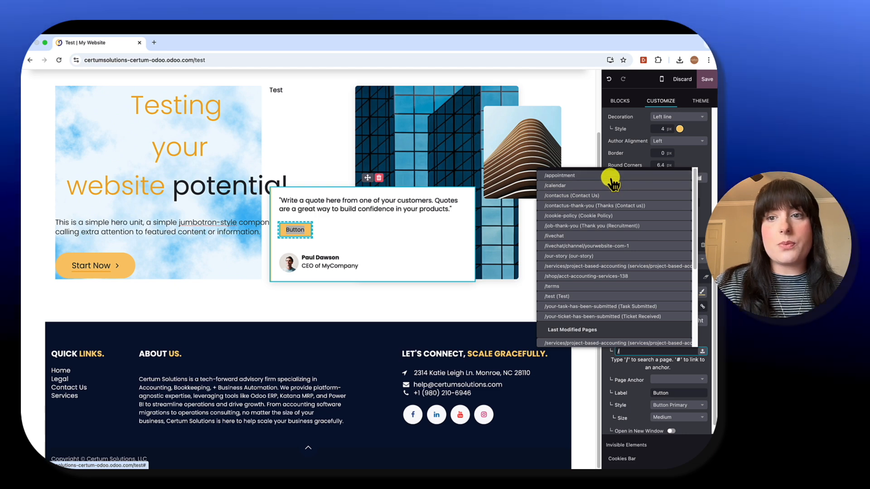
click(612, 176)
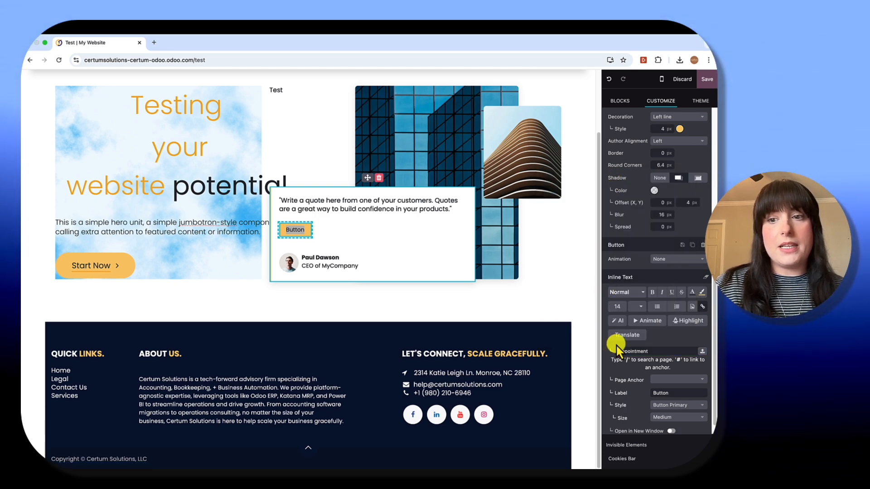
Step: Review the page anchor and style options available for the quote card button's link
scroll(617, 349, down, 1)
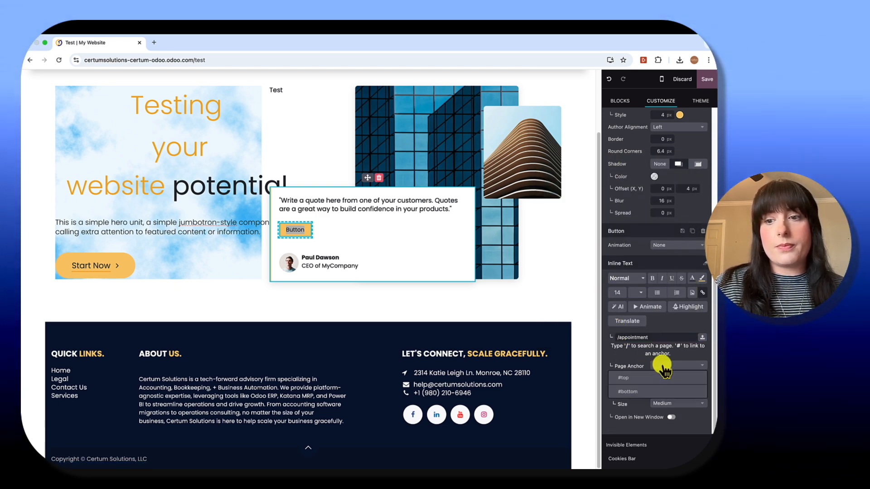
click(638, 360)
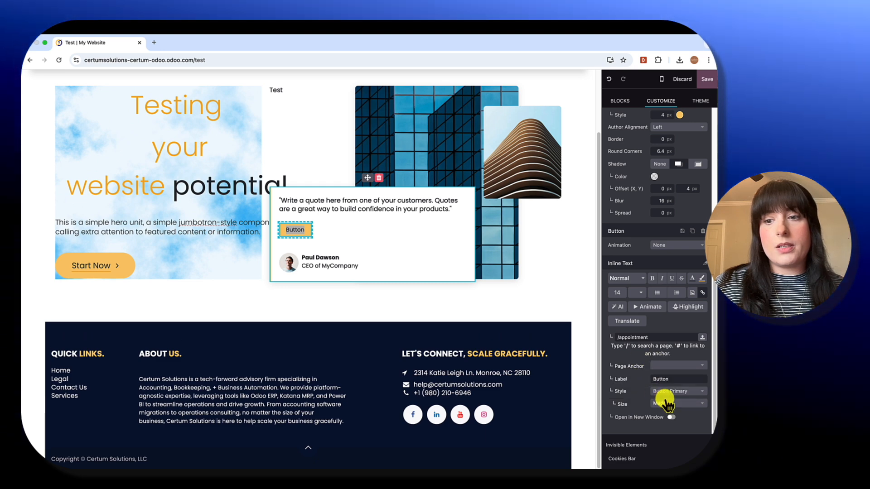
click(665, 392)
click(635, 397)
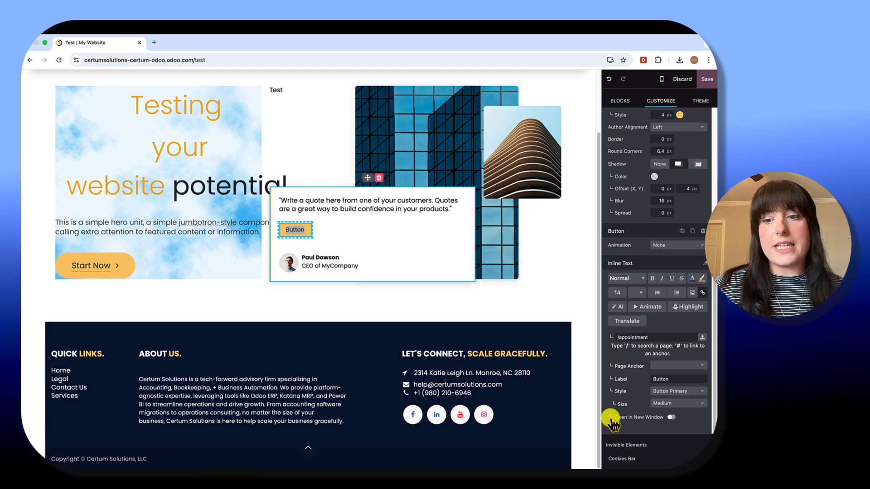
click(656, 391)
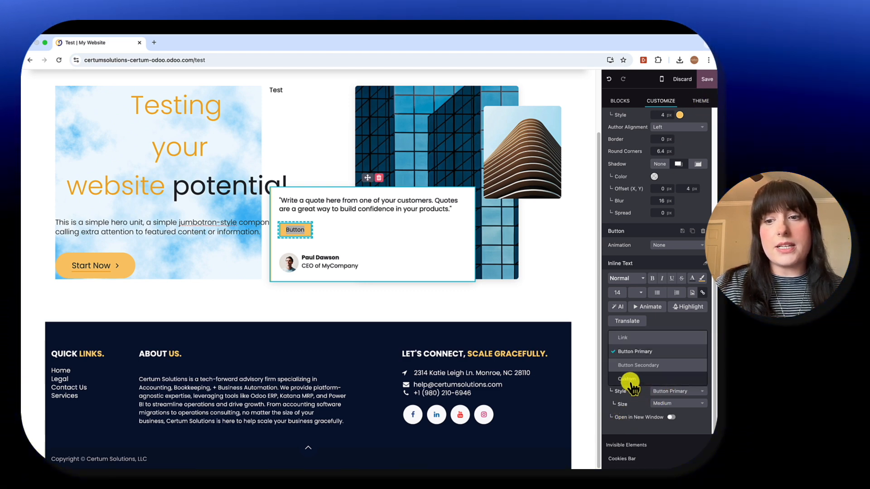
click(632, 407)
Step: Try the Large size on the quote card's button and return it to Medium
click(670, 405)
click(634, 392)
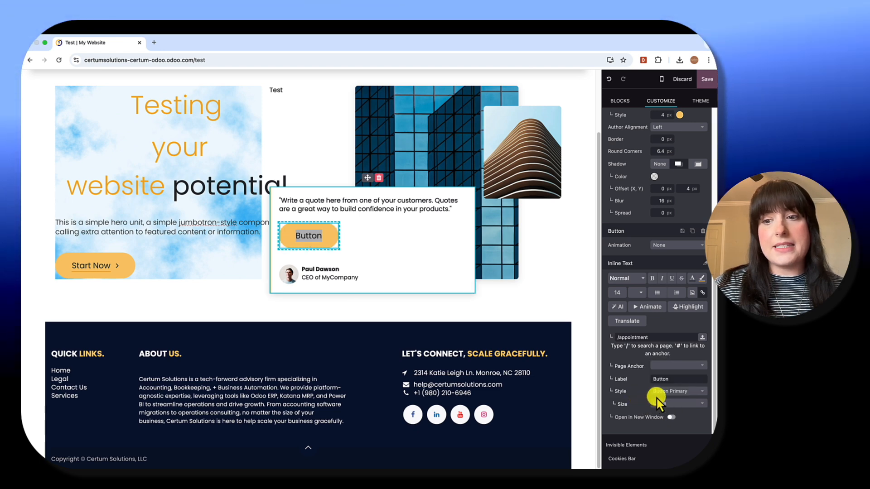
click(657, 402)
click(635, 372)
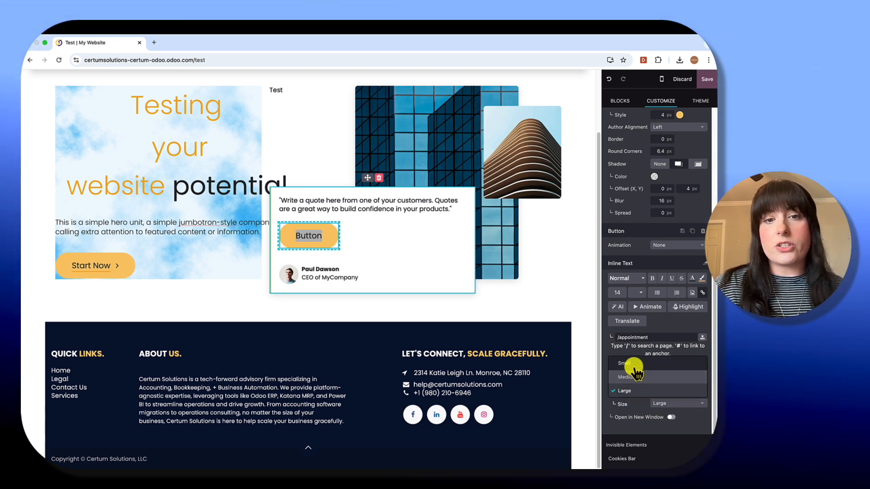
click(653, 403)
click(633, 380)
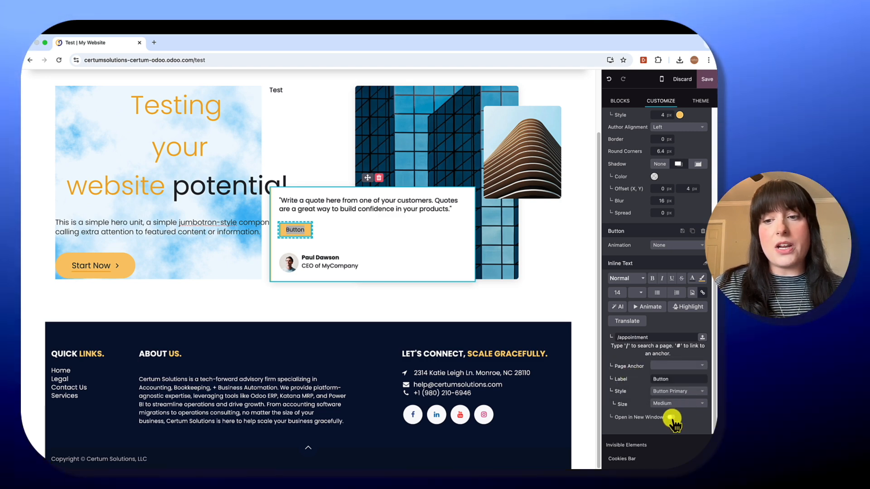
Step: Make the quote card button's link open in a new window and save the page edits
click(672, 418)
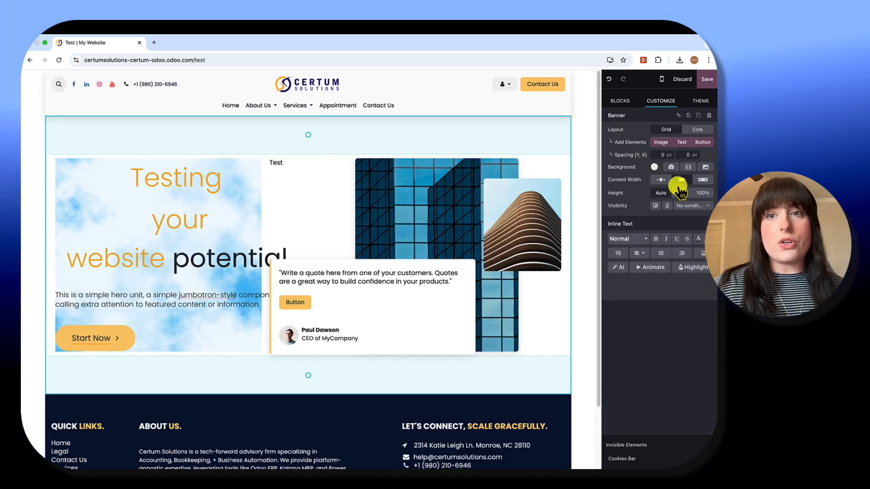
click(703, 84)
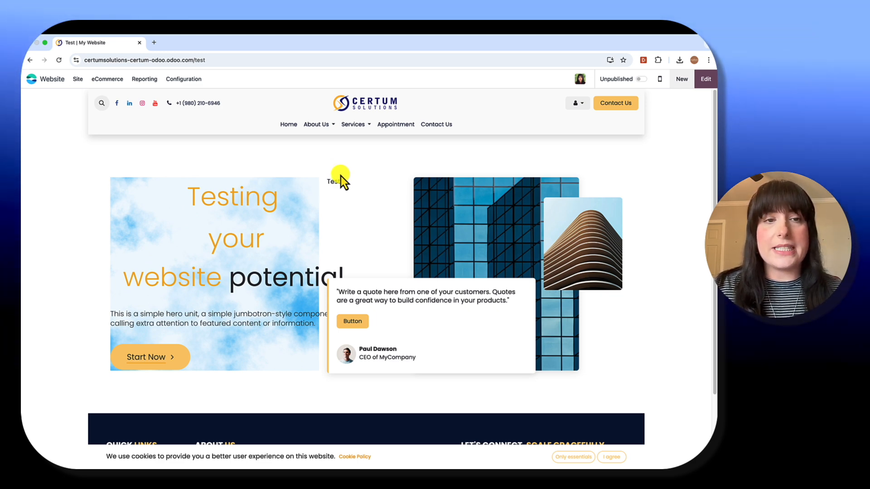
Step: Set the page's SEO title to "Test" and its description to "Test tst test test test test test test est"
click(78, 79)
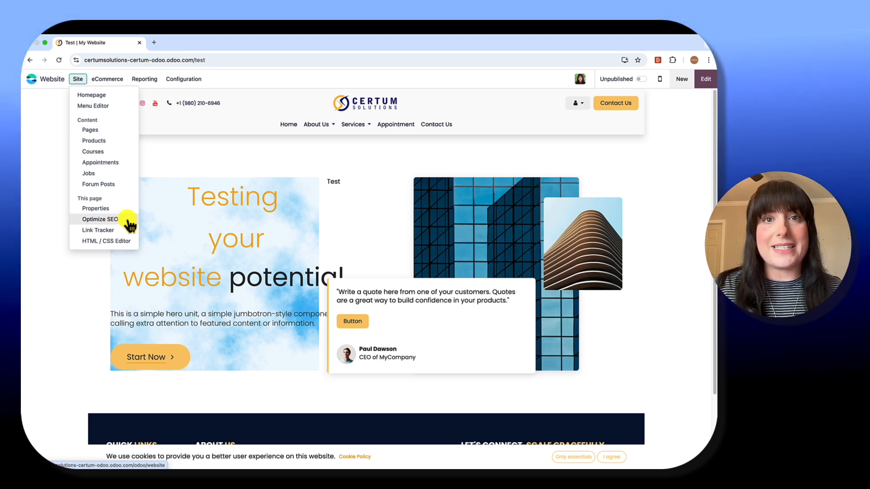
click(131, 224)
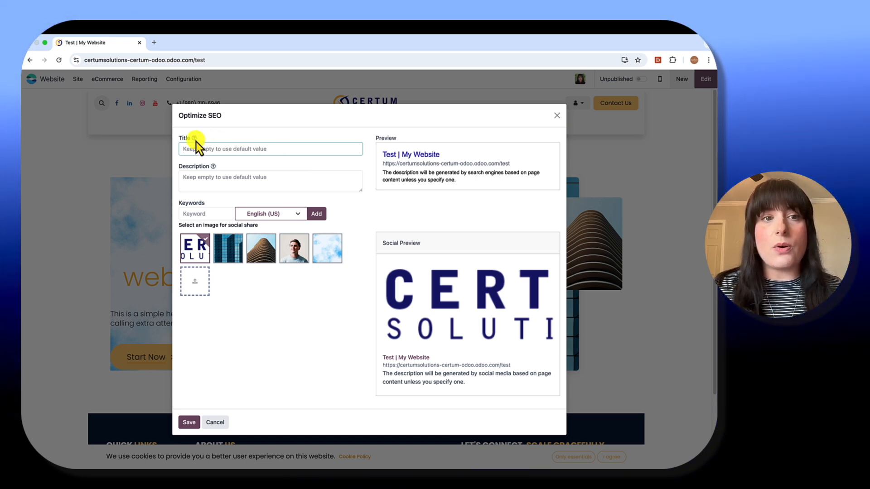
click(277, 147)
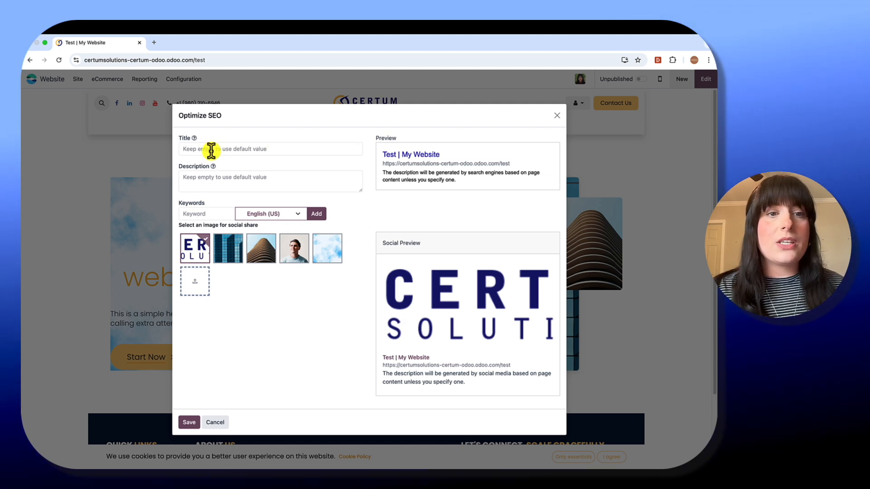
text(Test)
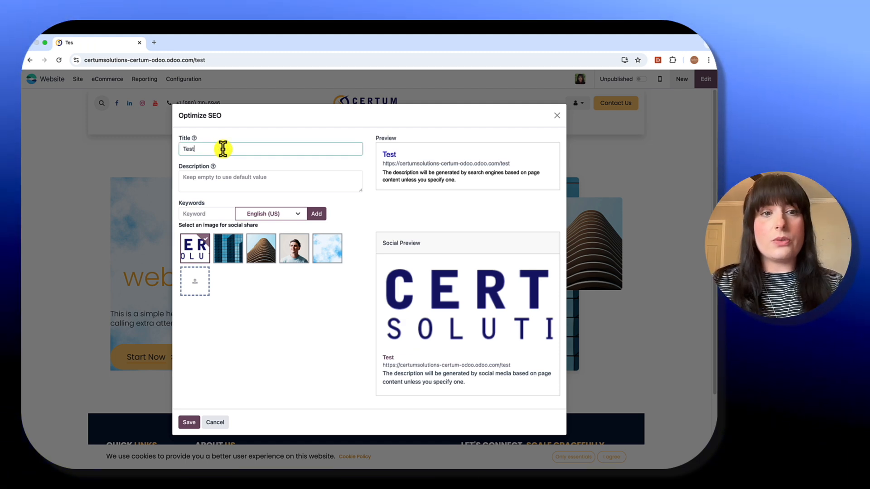
click(212, 180)
text(Test tst test test test test test test est)
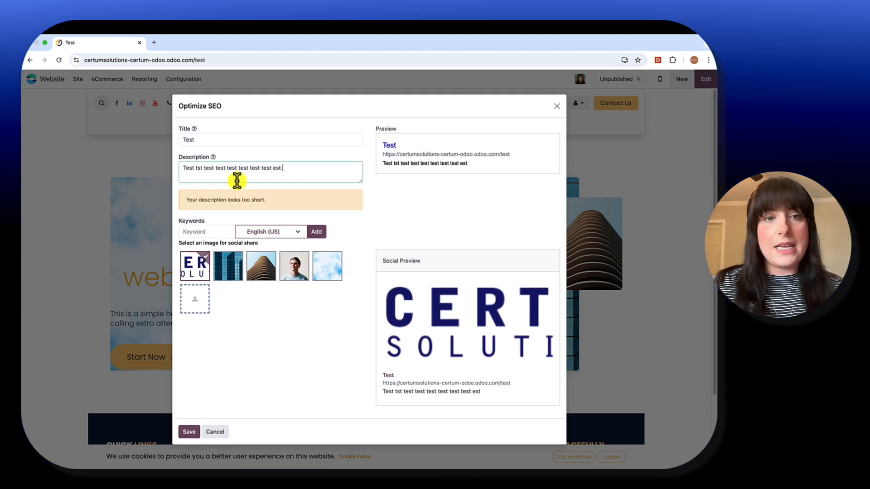
Step: Add "Odoo" and "test" as English (US) SEO keywords for the page
click(209, 232)
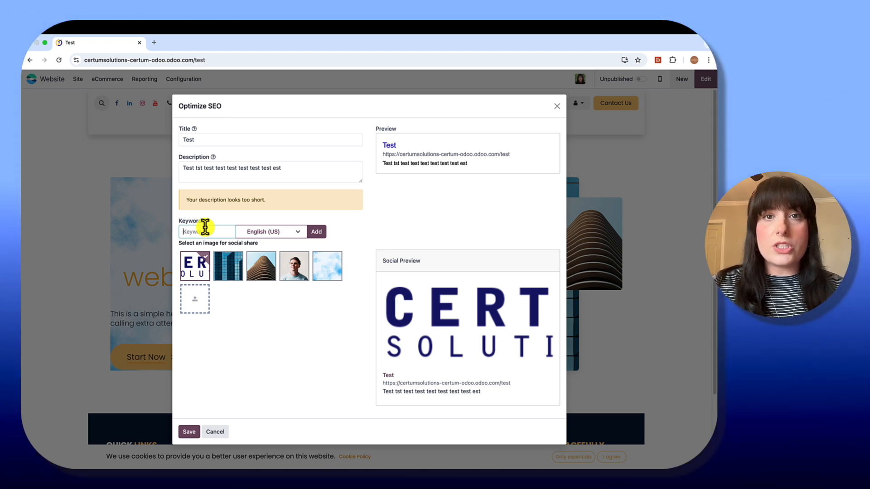
text(doo)
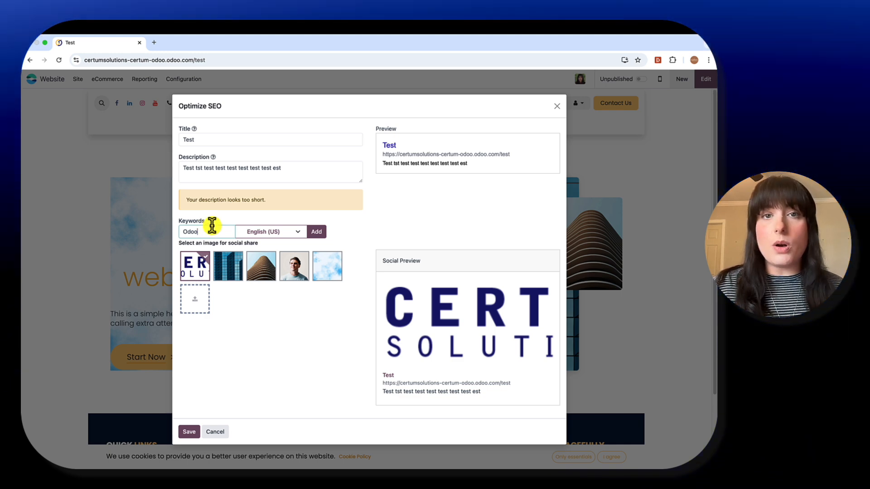
key(Return)
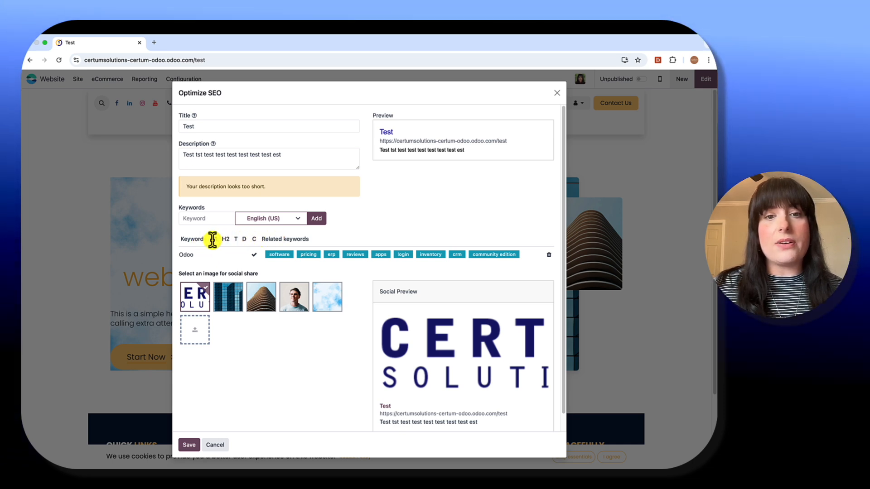
scroll(226, 249, down, 1)
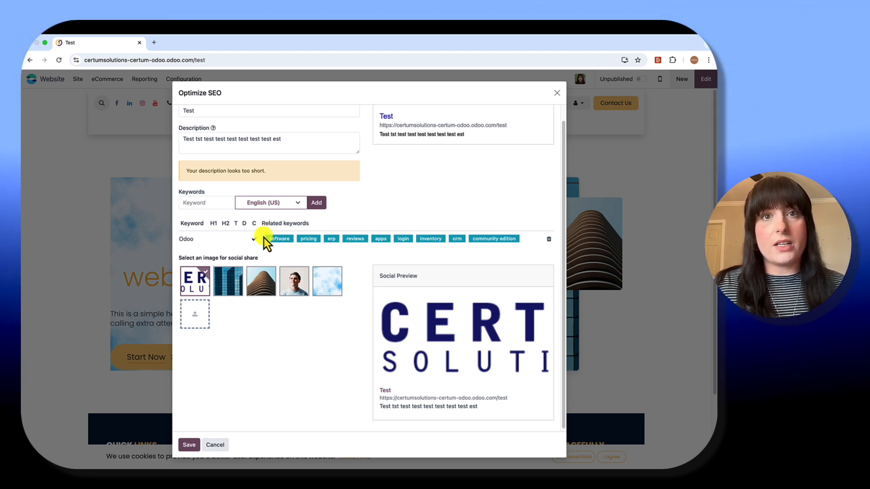
click(215, 203)
text(test)
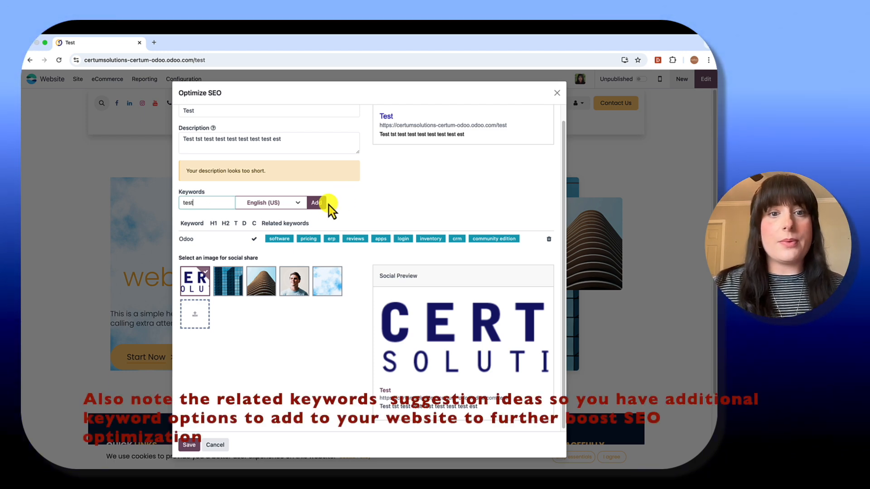
click(326, 203)
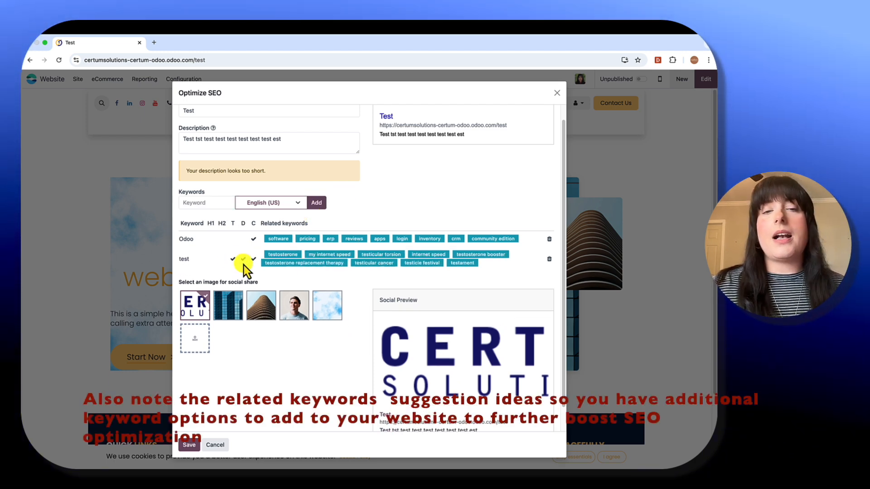
mouse_move(243, 264)
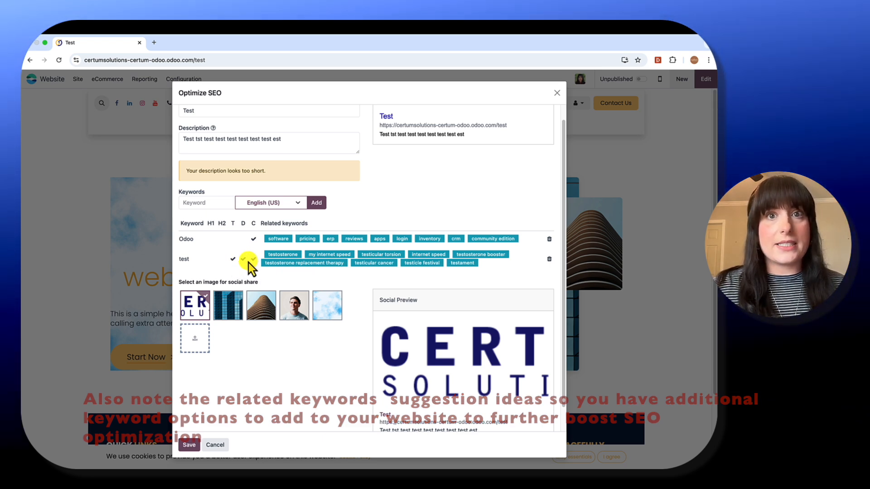
Step: Choose the sky picture as the page's social share image and save the SEO settings
click(323, 316)
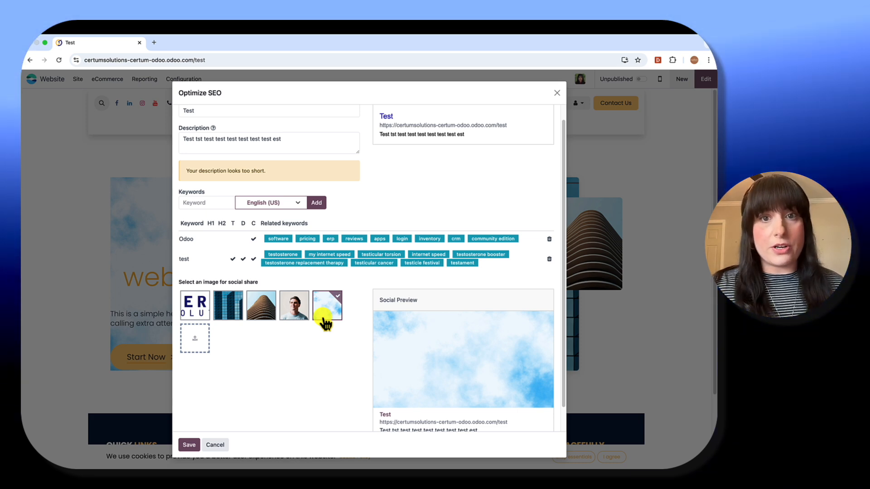
scroll(344, 323, down, 1)
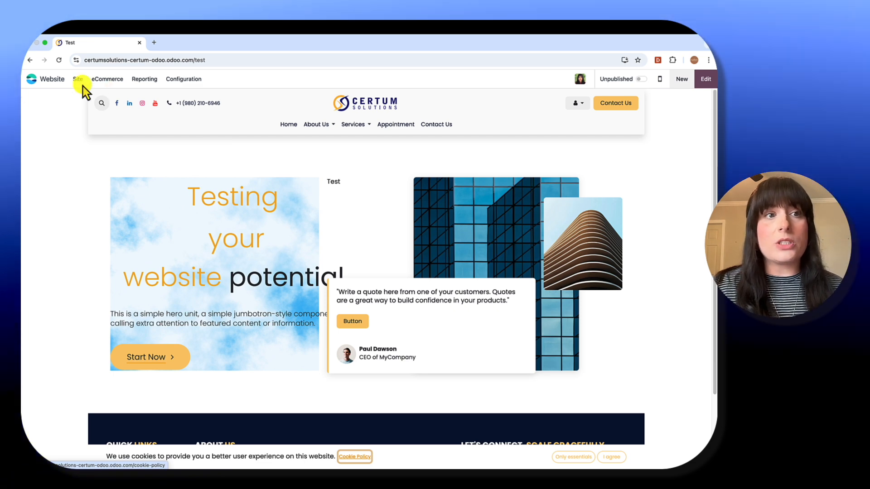
Step: Open the list of all website pages to check their indexing, SEO and publication status
click(78, 80)
click(100, 219)
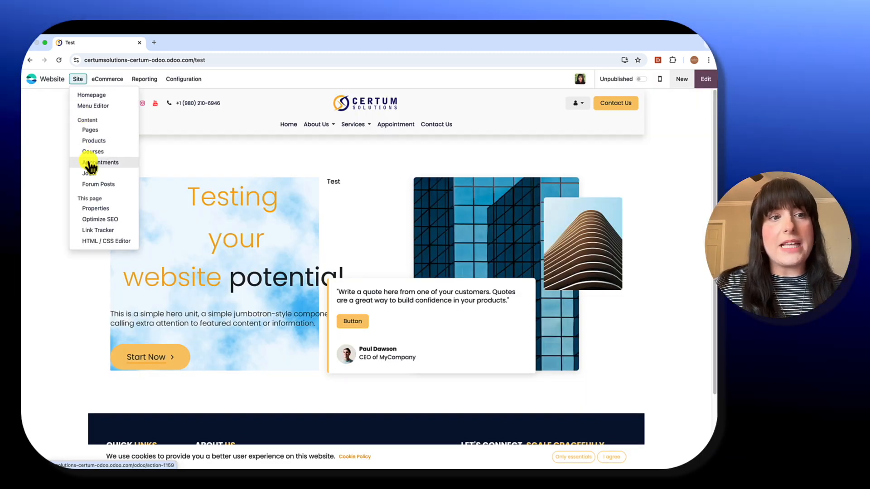
click(97, 132)
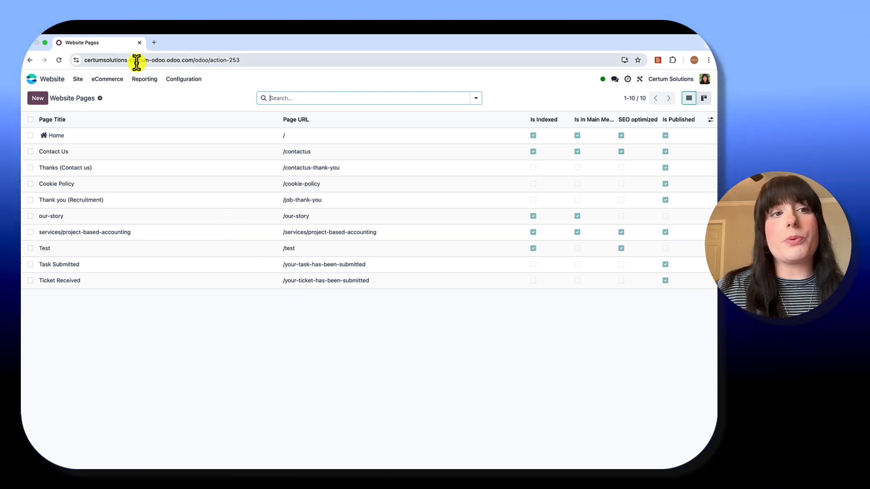
click(107, 79)
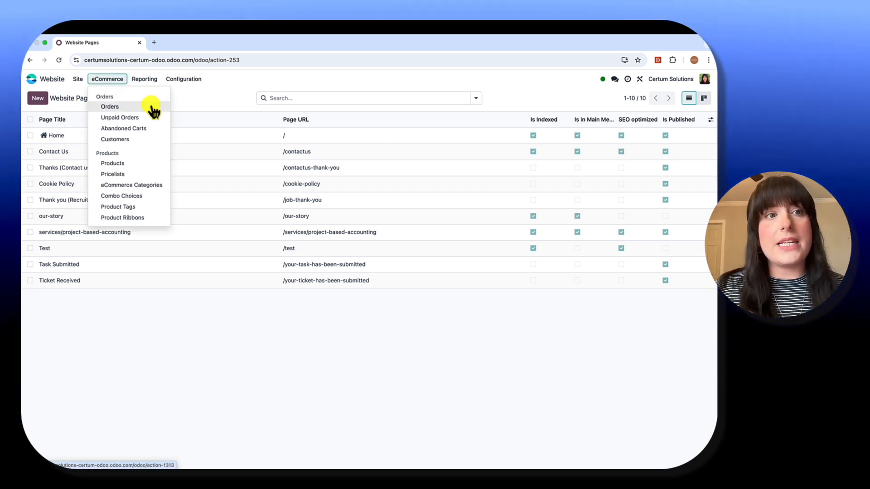
click(195, 96)
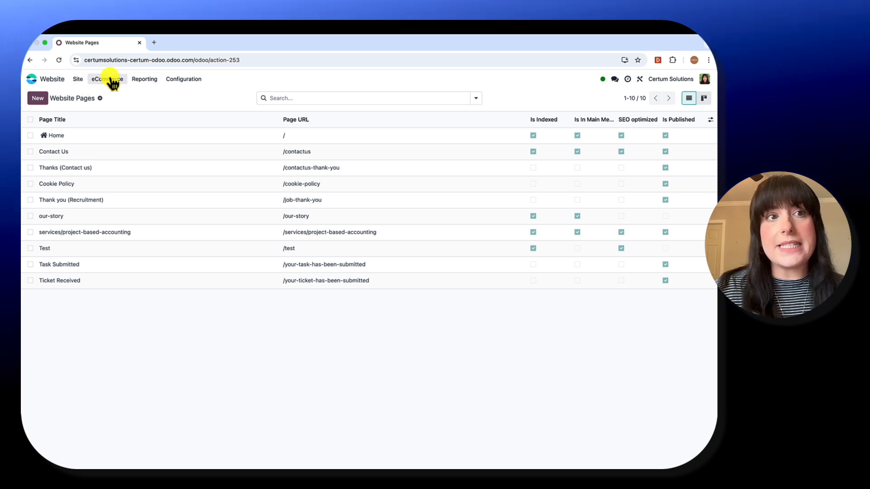
click(81, 82)
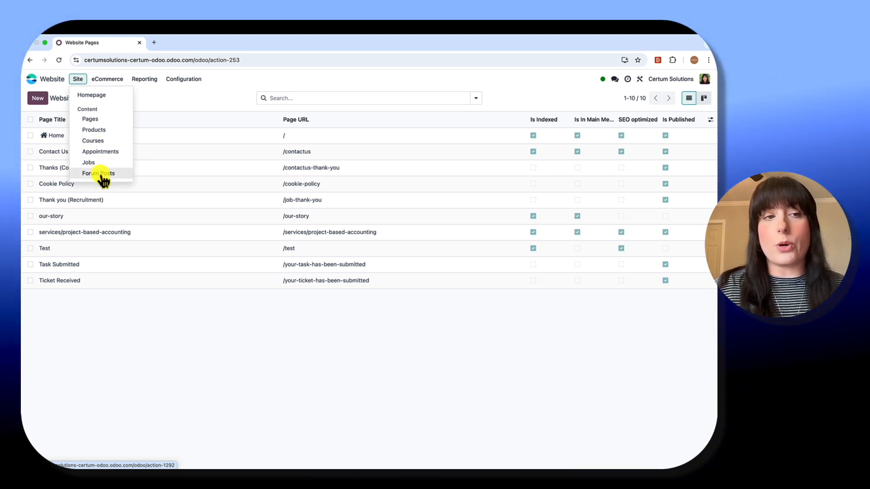
click(138, 98)
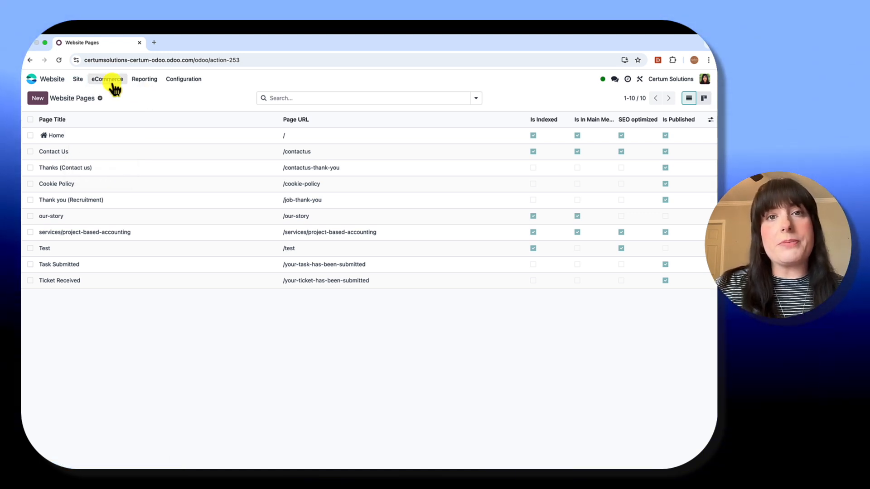
click(111, 80)
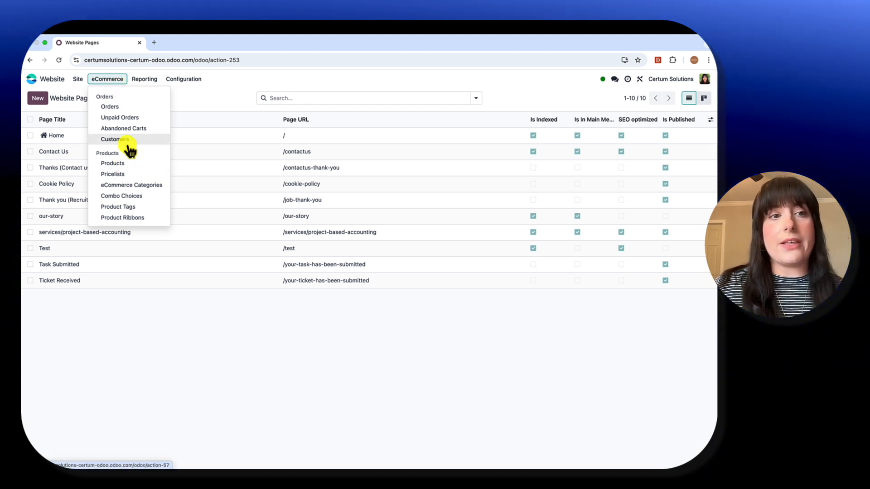
click(144, 80)
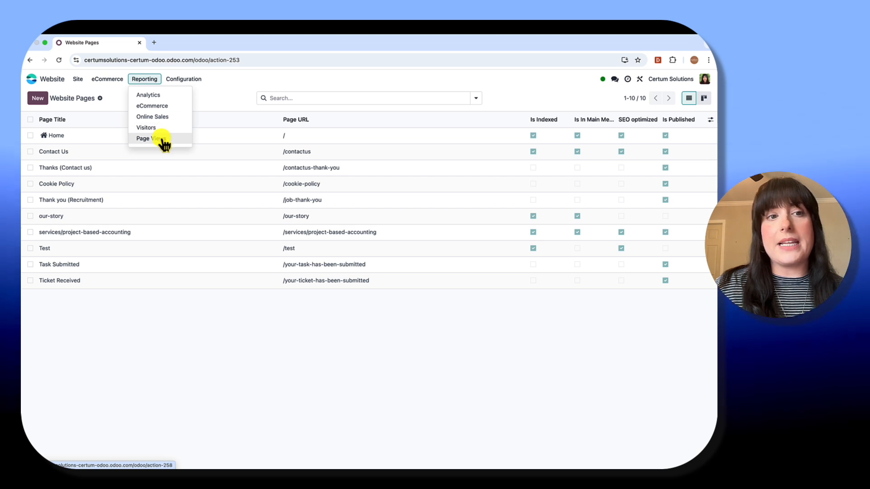
click(164, 94)
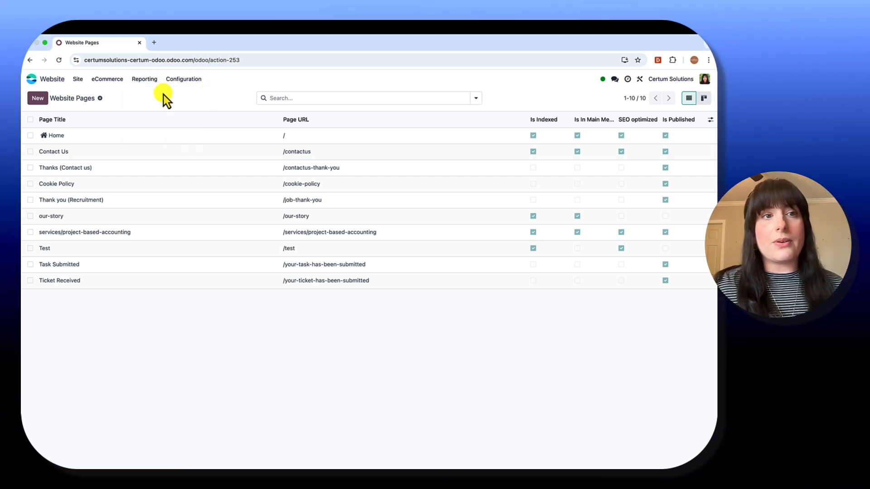
Step: Leave the website pages list and open the site's homepage
click(78, 80)
click(81, 95)
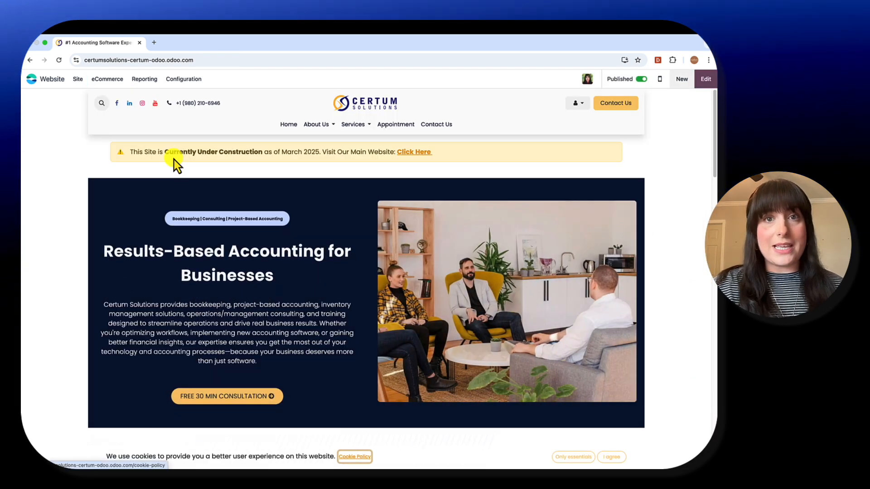